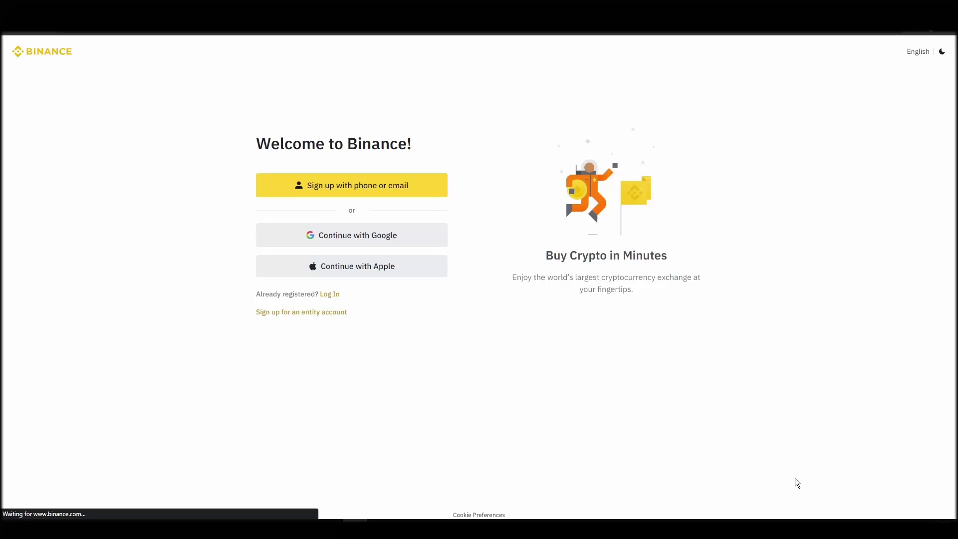
Register a personal Binance account with email and password and verify the emailed code.
{"action": "left_click", "coordinate": [364, 190]}
{"action": "type", "text": "ndtea.com"}
{"action": "key", "text": "Tab"}
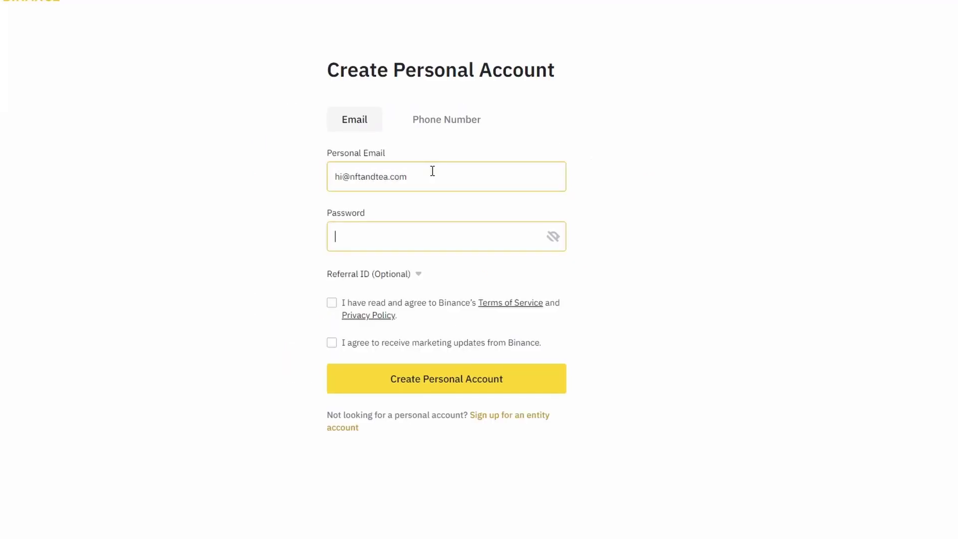
{"action": "left_click", "coordinate": [332, 303]}
{"action": "left_click", "coordinate": [500, 394]}
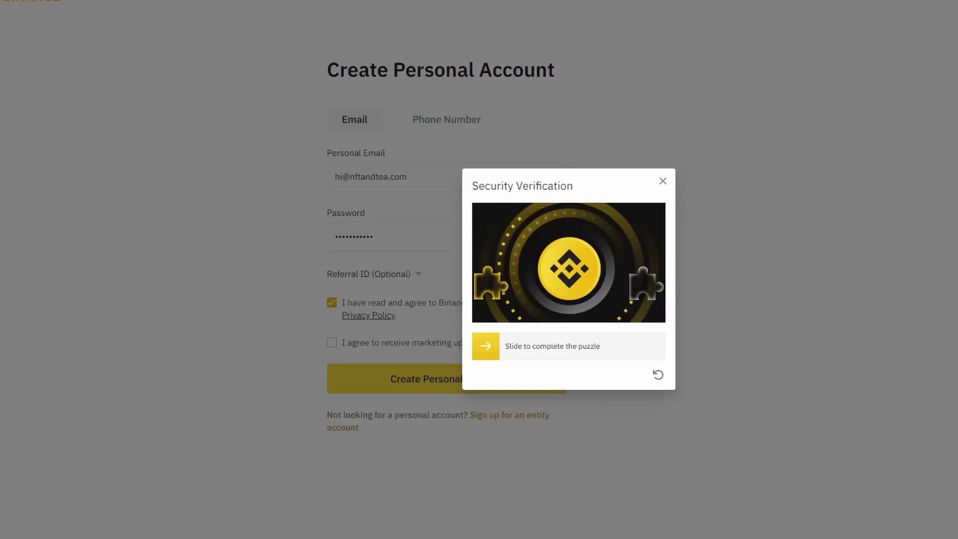
{"action": "left_click", "coordinate": [465, 189]}
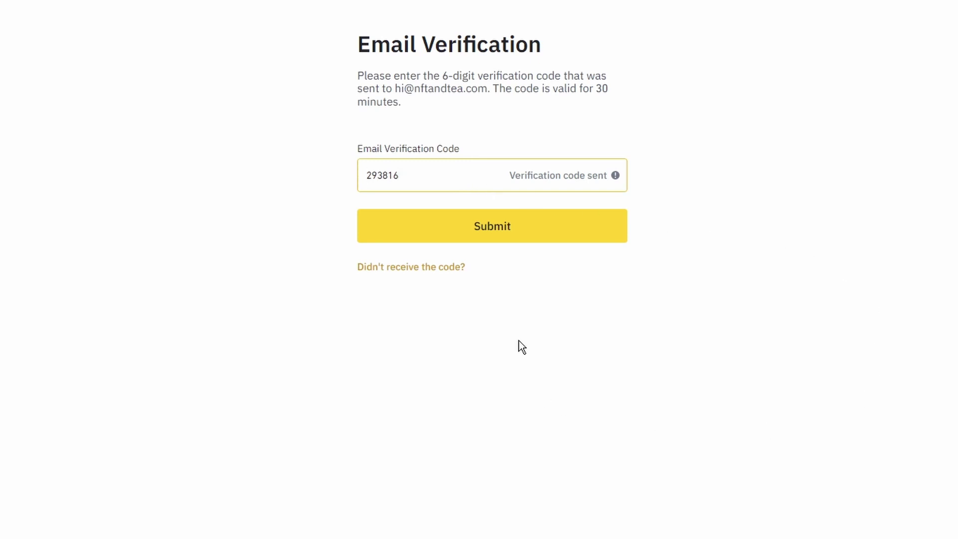
{"action": "left_click", "coordinate": [523, 233]}
Enter Greece as residence and nationality, the legal name and the year of birth.
{"action": "left_click", "coordinate": [339, 353]}
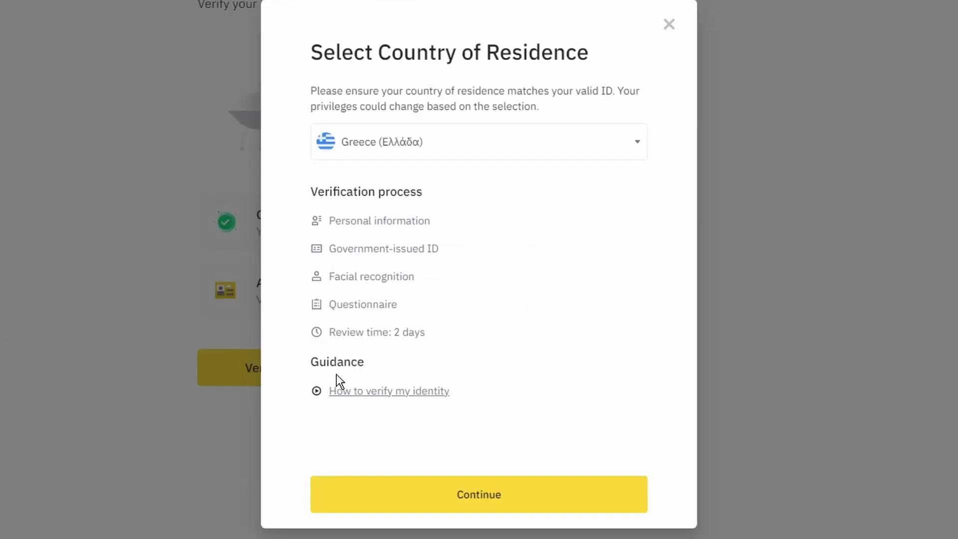
{"action": "left_click", "coordinate": [480, 495]}
{"action": "left_click", "coordinate": [526, 161]}
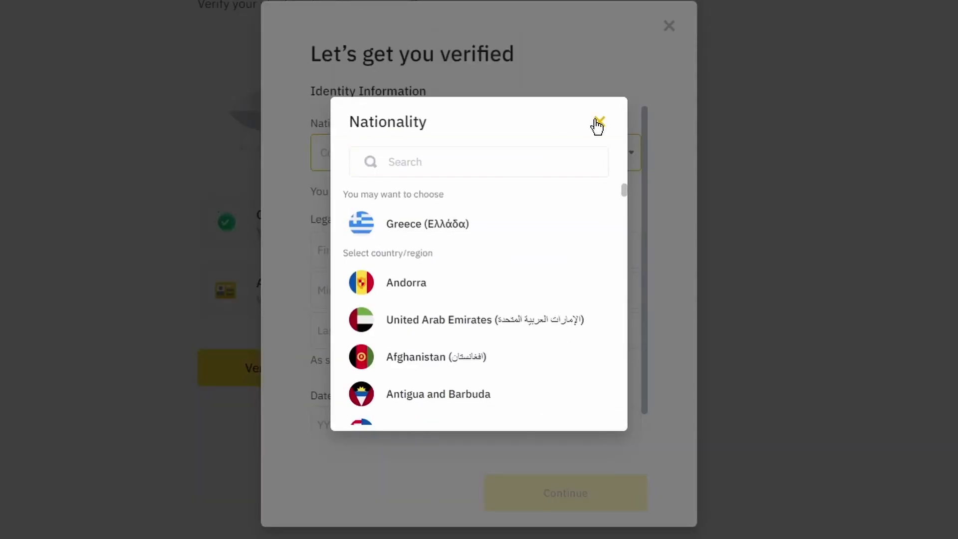
{"action": "left_click", "coordinate": [596, 125]}
{"action": "left_click", "coordinate": [525, 230]}
{"action": "type", "text": "Example"}
{"action": "key", "text": "Tab"}
{"action": "type", "text": "Example"}
{"action": "key", "text": "Tab"}
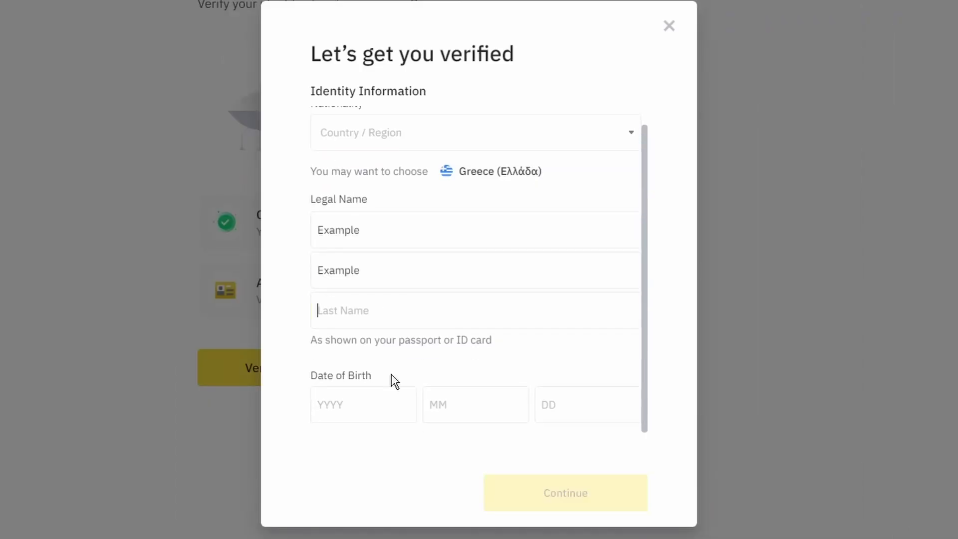
{"action": "type", "text": "Example"}
{"action": "left_click", "coordinate": [409, 405]}
{"action": "type", "text": "19901111"}
{"action": "left_click", "coordinate": [494, 170]}
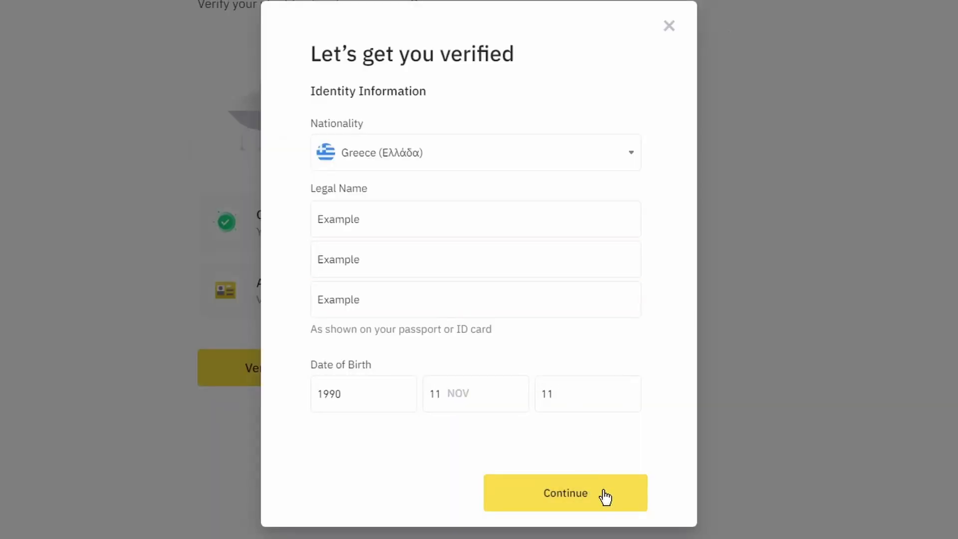
Fill in the home address and continue to third-party document verification.
{"action": "left_click", "coordinate": [606, 495]}
{"action": "left_click", "coordinate": [423, 144]}
{"action": "type", "text": "ExampleExampleExample"}
{"action": "left_click", "coordinate": [589, 501]}
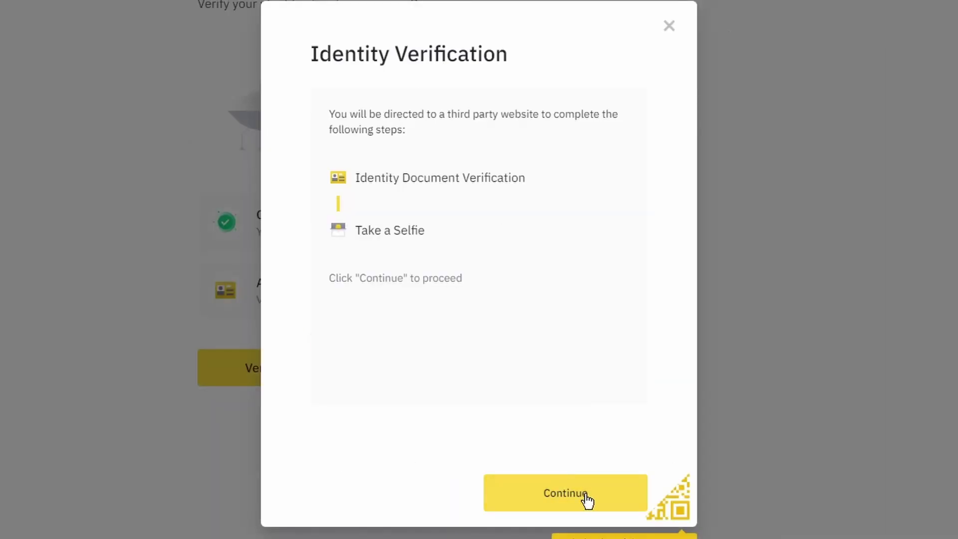
Choose driver's license as the document, allow the camera, then abandon the document check.
{"action": "left_click", "coordinate": [485, 233]}
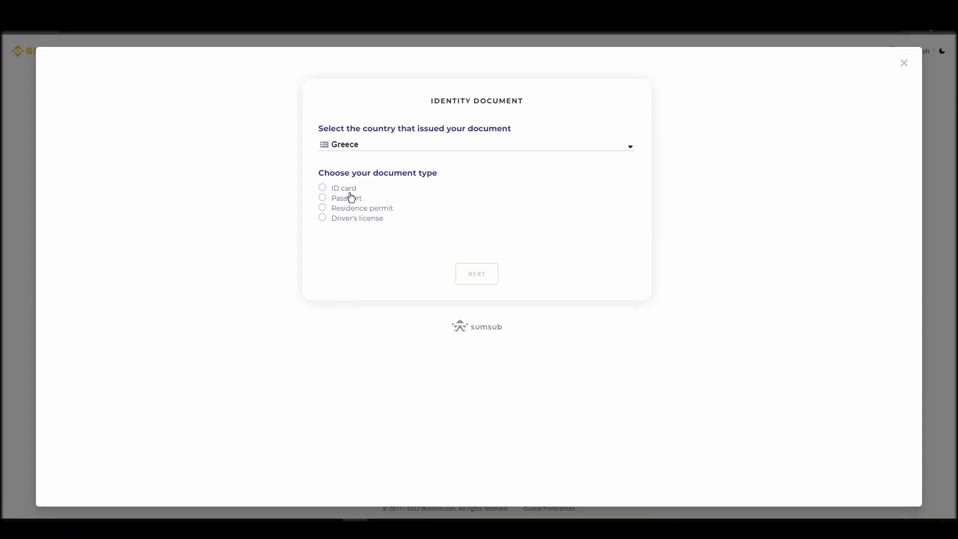
{"action": "left_click", "coordinate": [348, 197]}
{"action": "left_click", "coordinate": [357, 217]}
{"action": "left_click", "coordinate": [472, 391]}
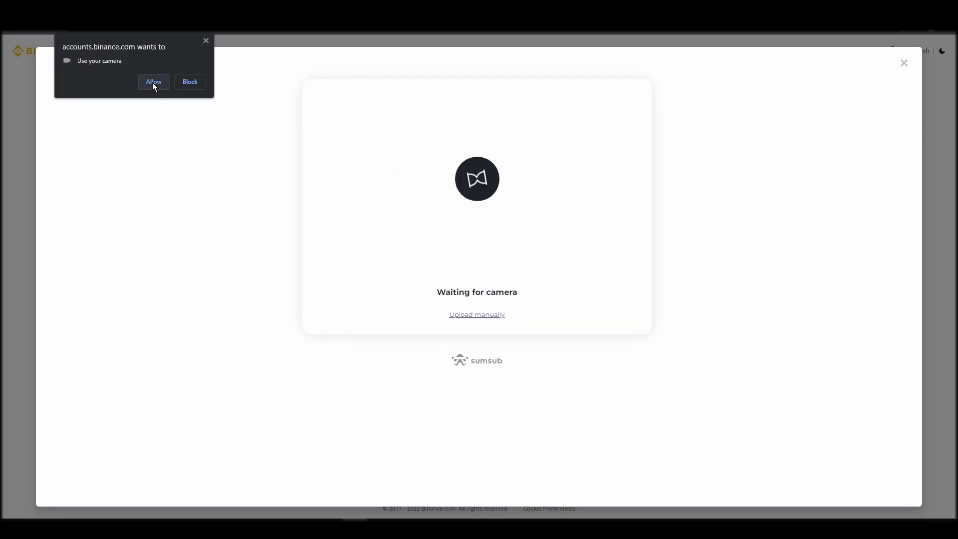
{"action": "scroll", "coordinate": [406, 347], "scroll_direction": "down", "scroll_amount": 2}
{"action": "left_click", "coordinate": [903, 65]}
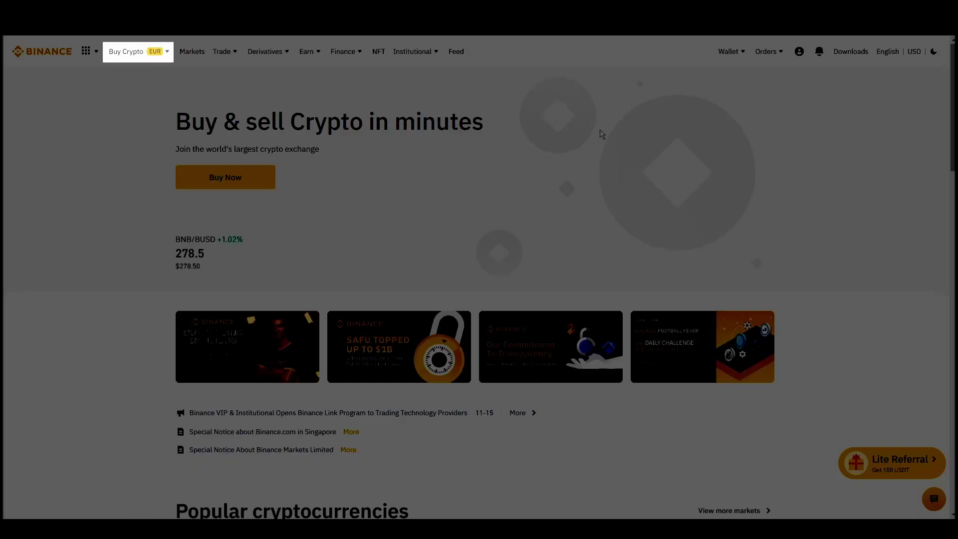
{"action": "mouse_move", "coordinate": [131, 51]}
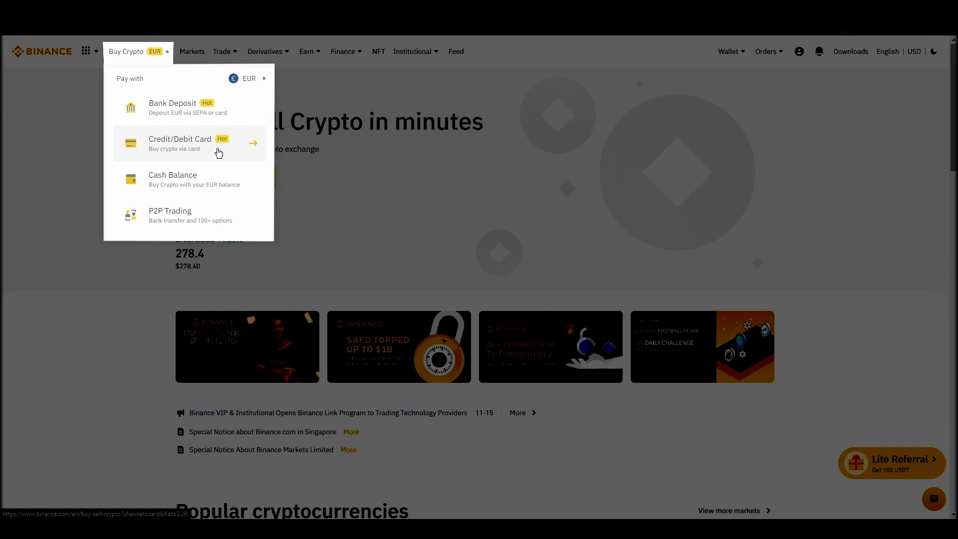
Buy ETH by card, spending 15 EUR for about 0.012 ETH.
{"action": "left_click", "coordinate": [217, 153]}
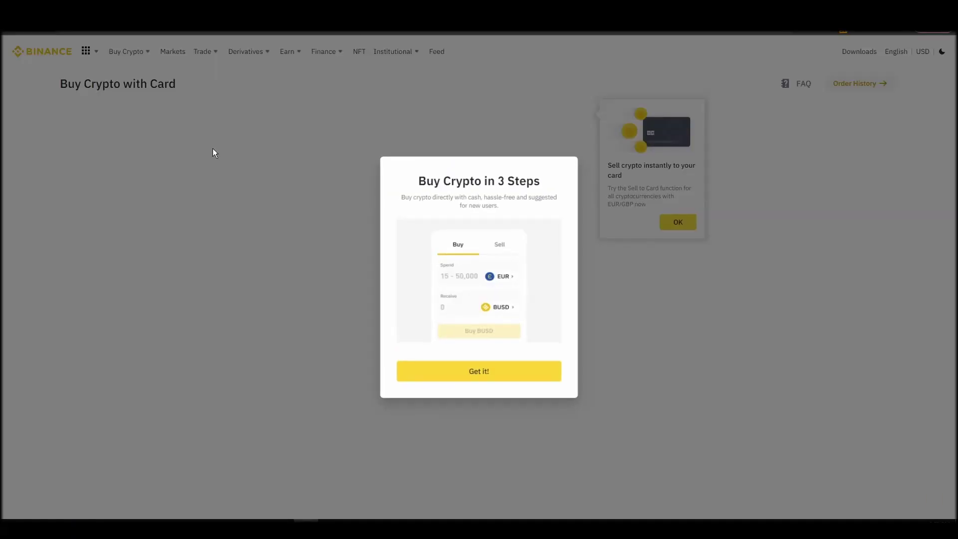
{"action": "left_click", "coordinate": [505, 377]}
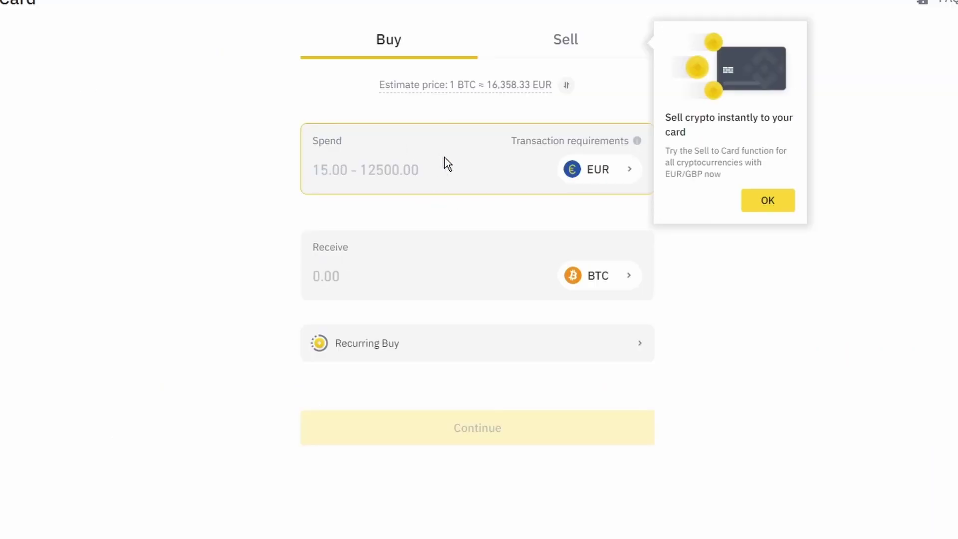
{"action": "left_click", "coordinate": [605, 291]}
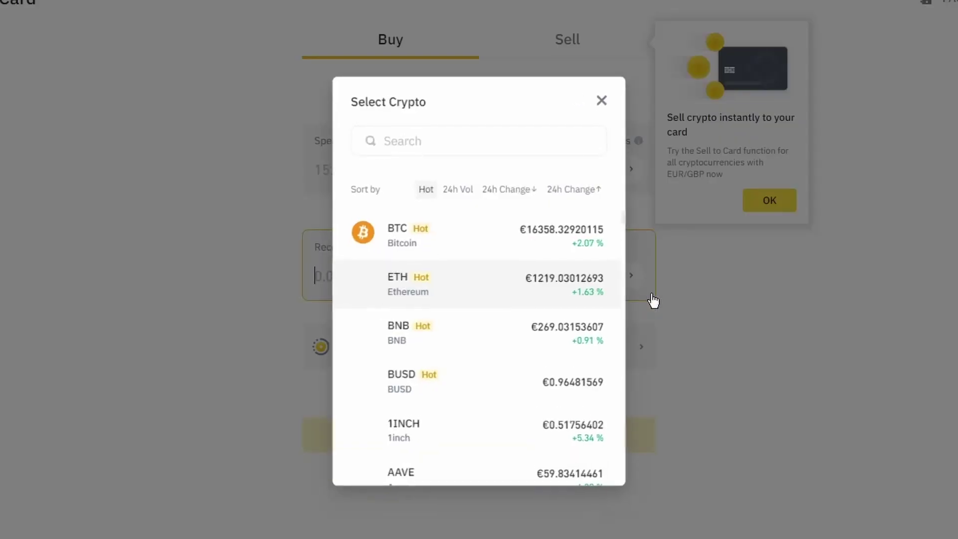
{"action": "left_click", "coordinate": [466, 291]}
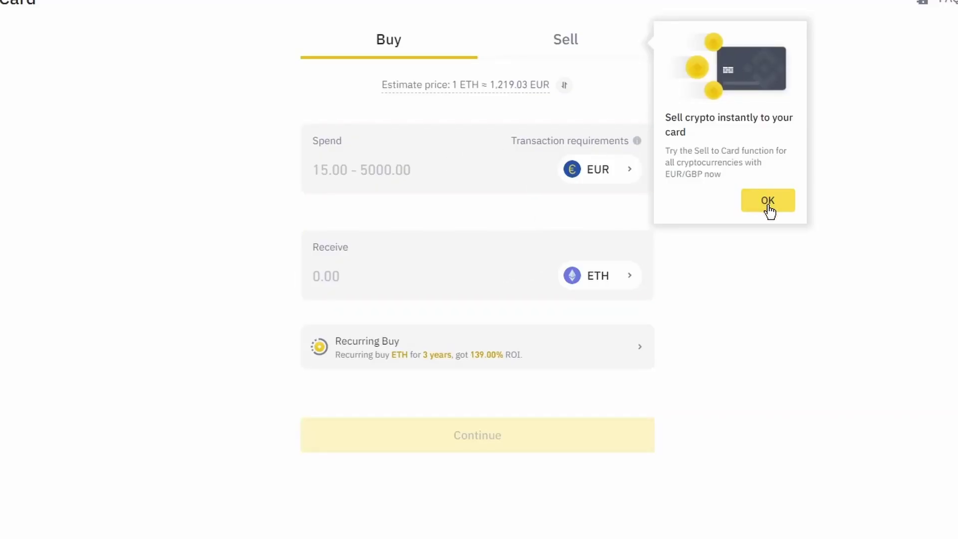
{"action": "left_click", "coordinate": [767, 200]}
{"action": "left_click", "coordinate": [400, 173]}
{"action": "type", "text": "15"}
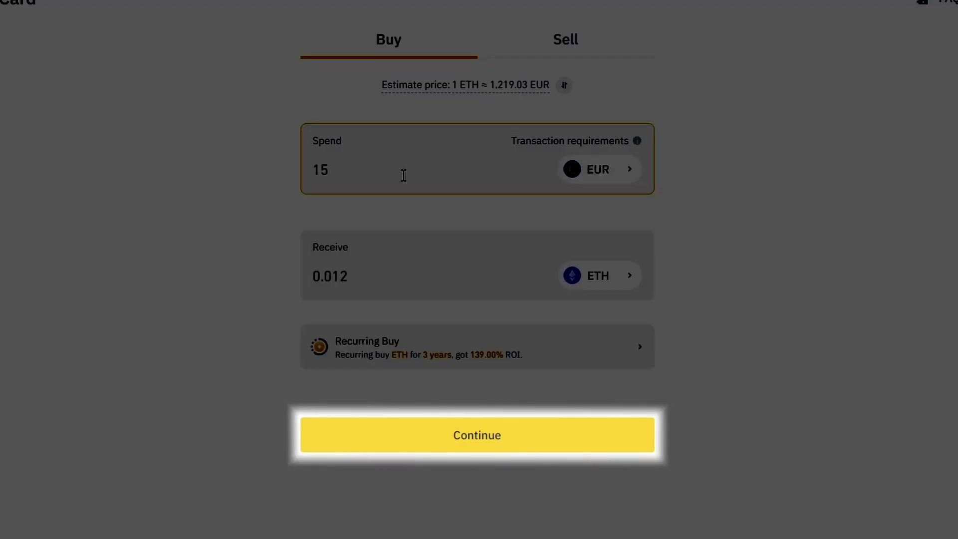
{"action": "left_click", "coordinate": [477, 419]}
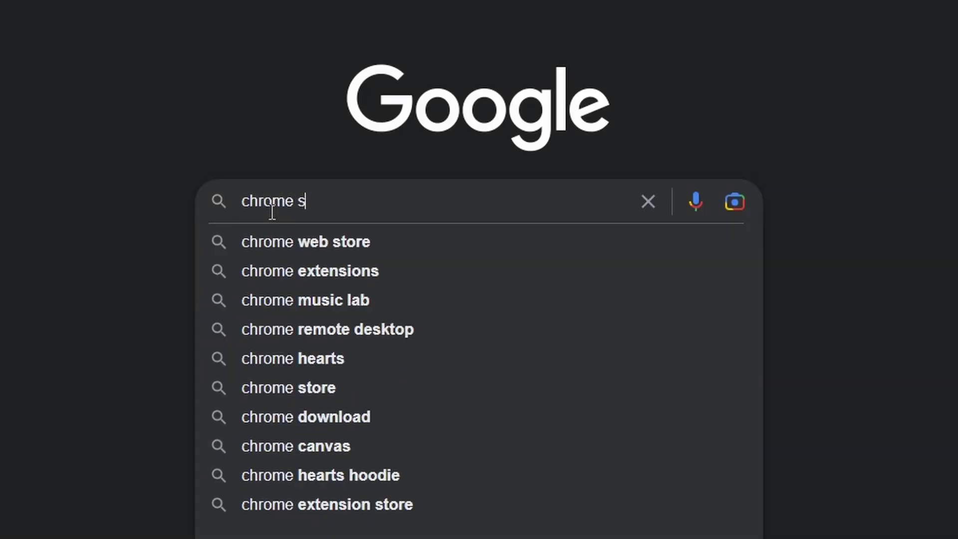
{"action": "type", "text": "tore"}
Find MetaMask in the Chrome Web Store and go to the official MetaMask website.
{"action": "key", "text": "Return"}
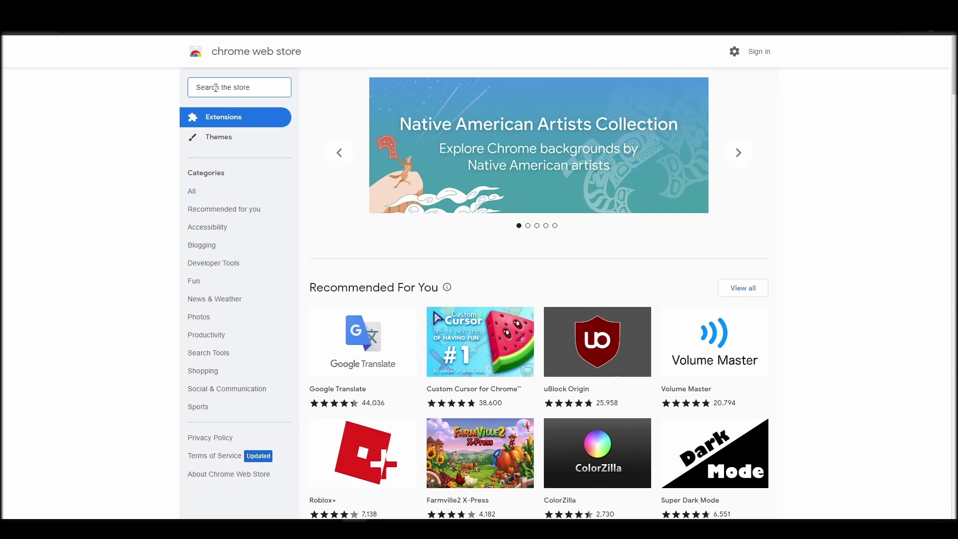
{"action": "type", "text": "metamask"}
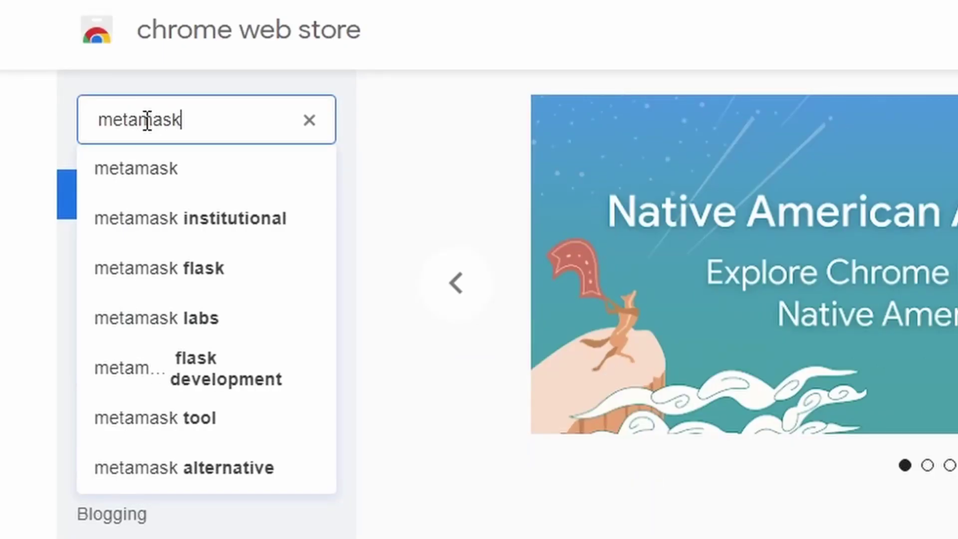
{"action": "key", "text": "Return"}
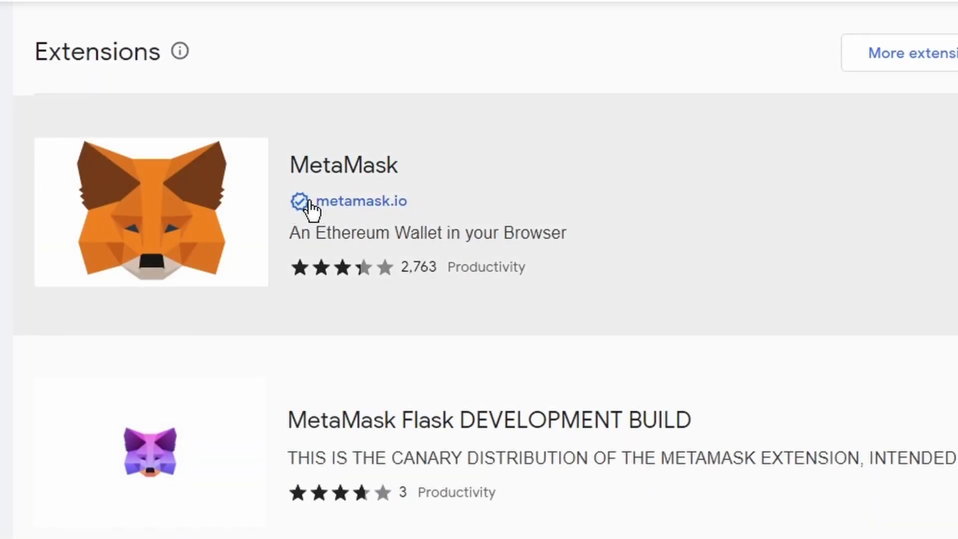
{"action": "left_click", "coordinate": [465, 171]}
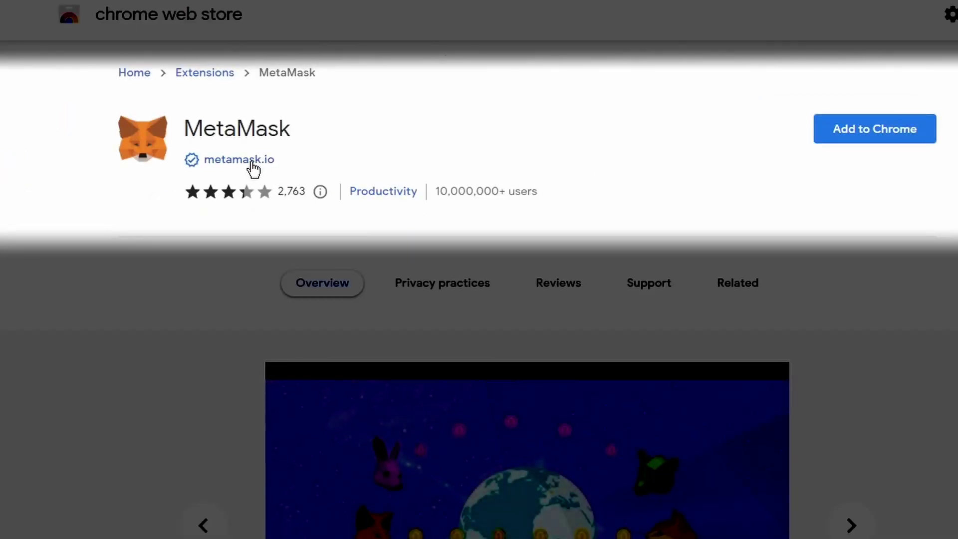
{"action": "left_click", "coordinate": [253, 167]}
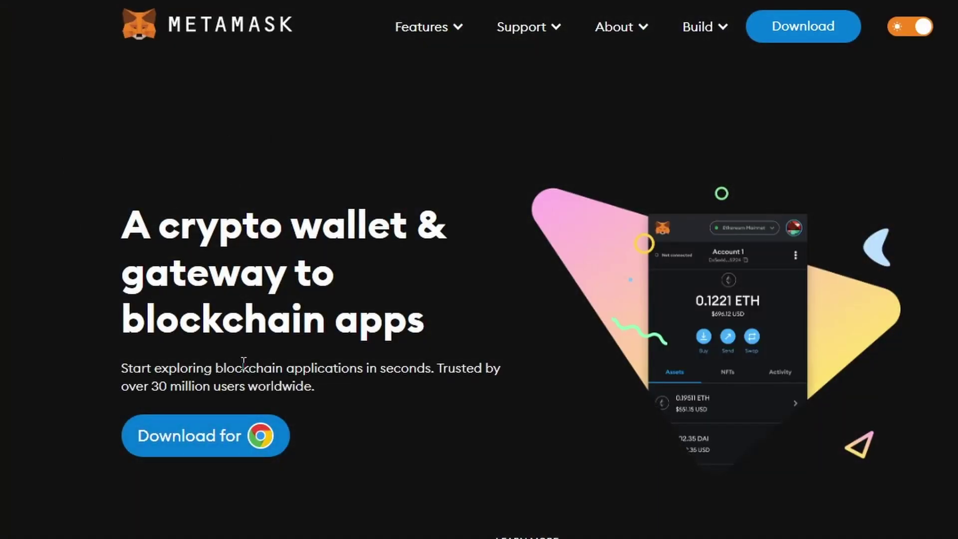
Download MetaMask for Chrome and confirm adding the extension.
{"action": "left_click", "coordinate": [162, 446]}
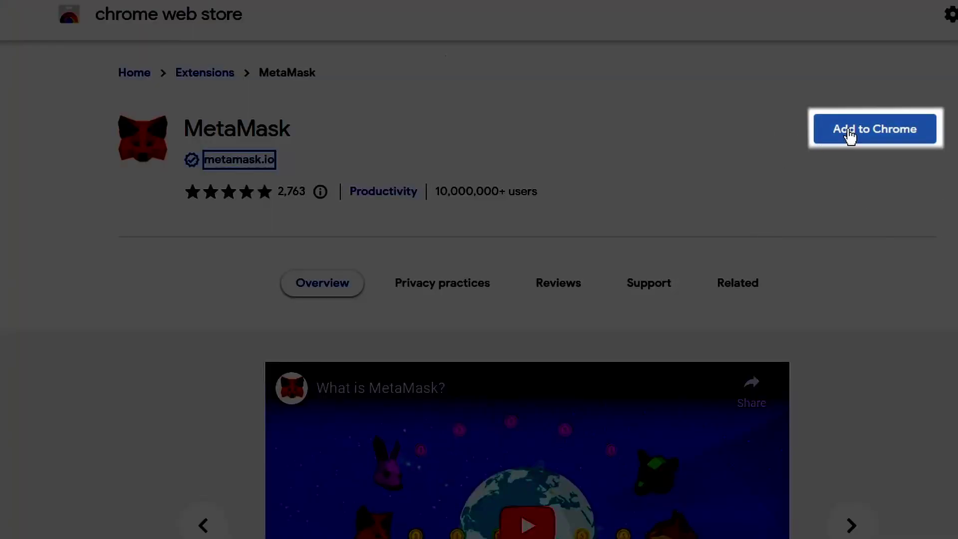
{"action": "left_click", "coordinate": [847, 133]}
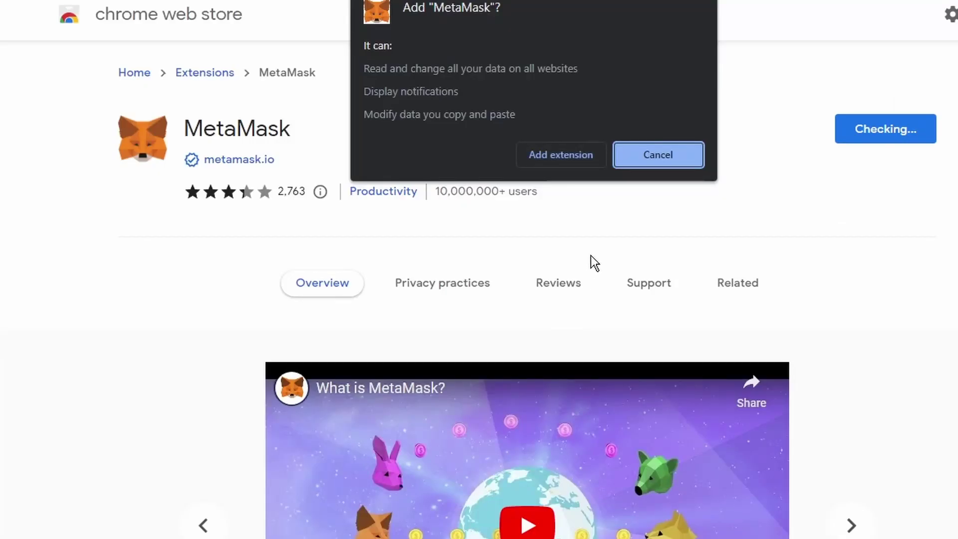
{"action": "left_click", "coordinate": [571, 159]}
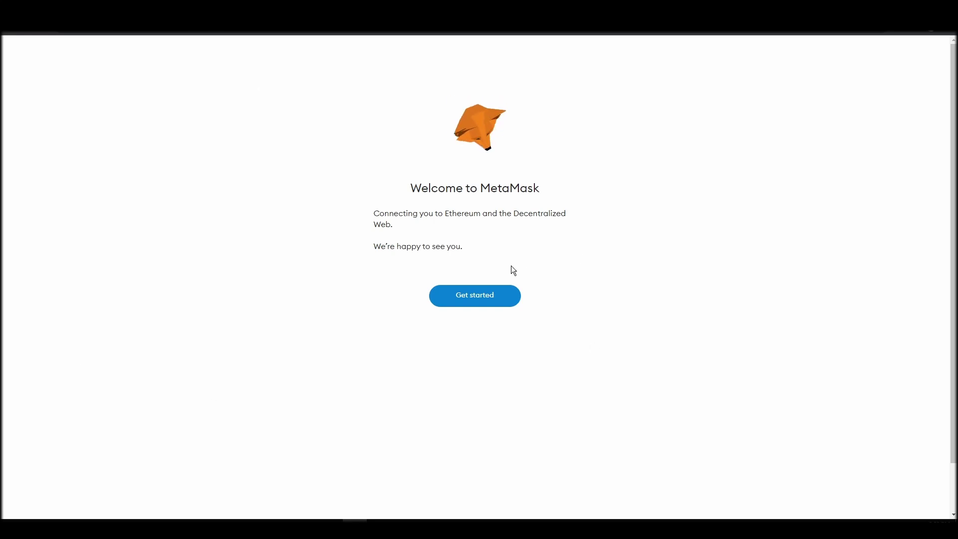
Start MetaMask setup and create a brand-new wallet protected by a password.
{"action": "left_click", "coordinate": [454, 295]}
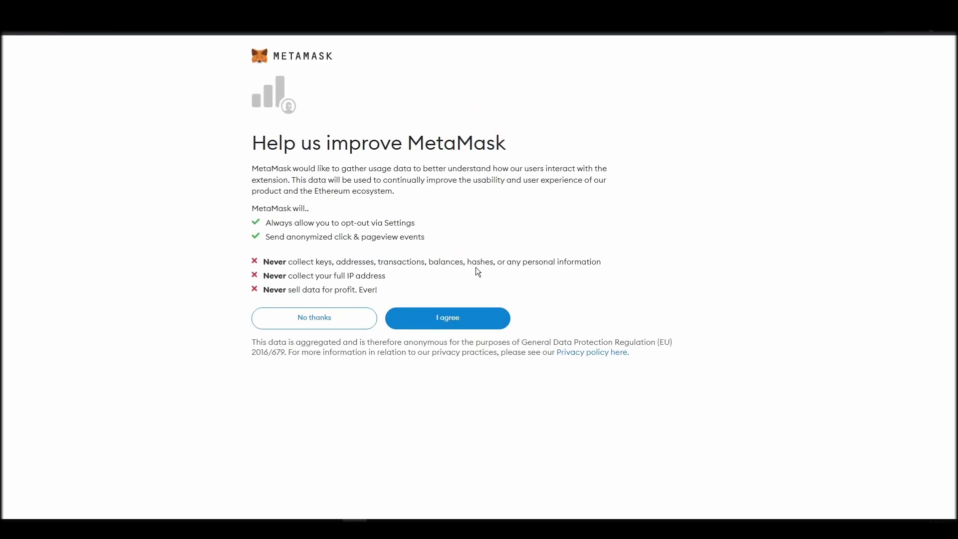
{"action": "left_click", "coordinate": [345, 314]}
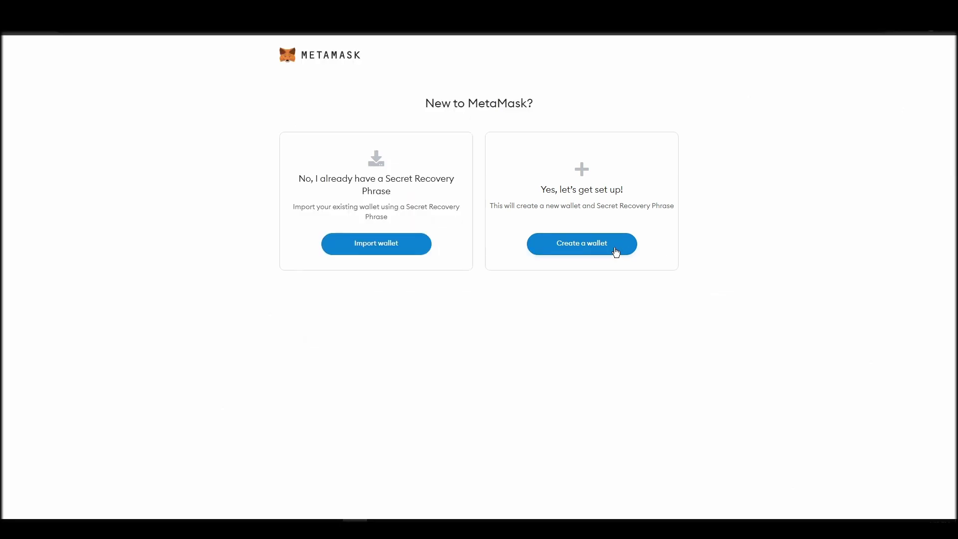
{"action": "left_click", "coordinate": [617, 250]}
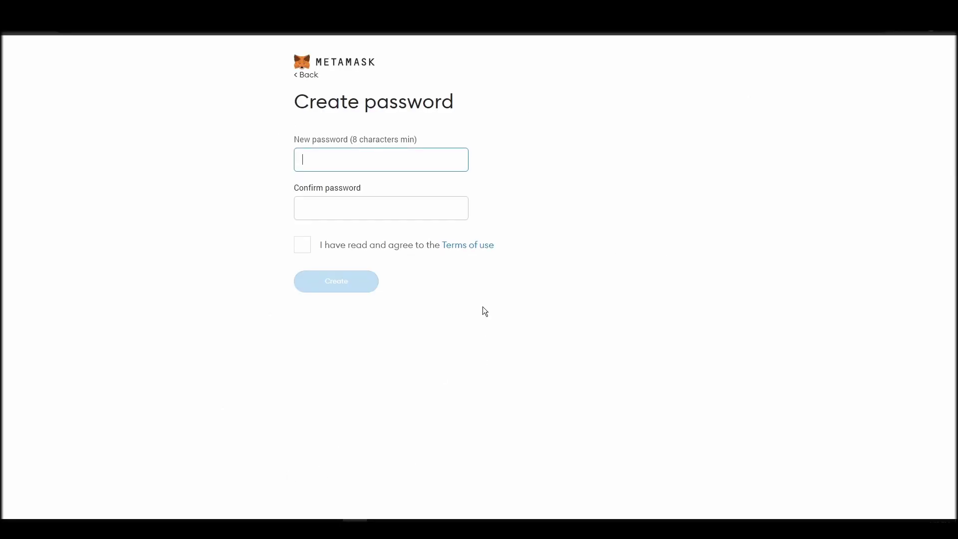
{"action": "key", "text": "Tab"}
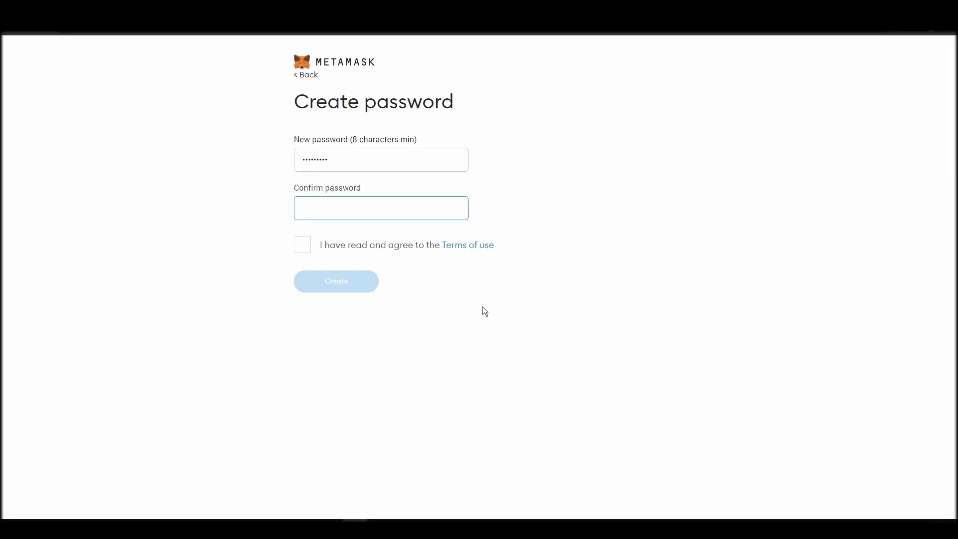
{"action": "left_click", "coordinate": [307, 247]}
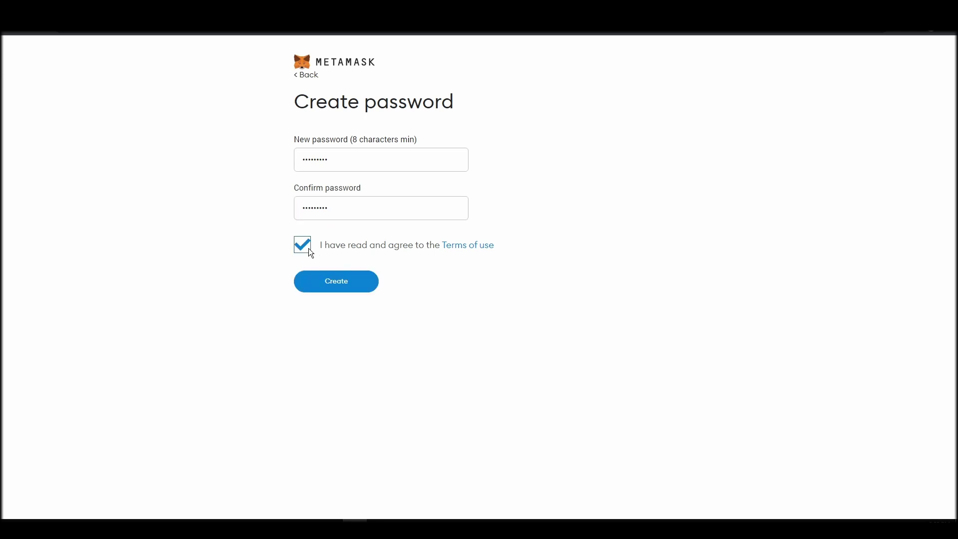
{"action": "left_click", "coordinate": [362, 284]}
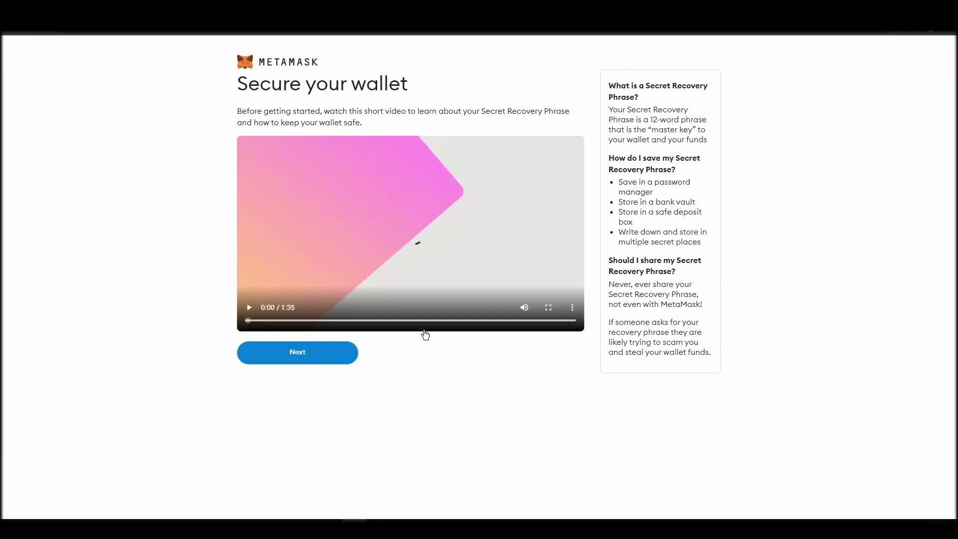
Reveal the Secret Recovery Phrase and confirm its words in the test.
{"action": "left_click", "coordinate": [336, 360]}
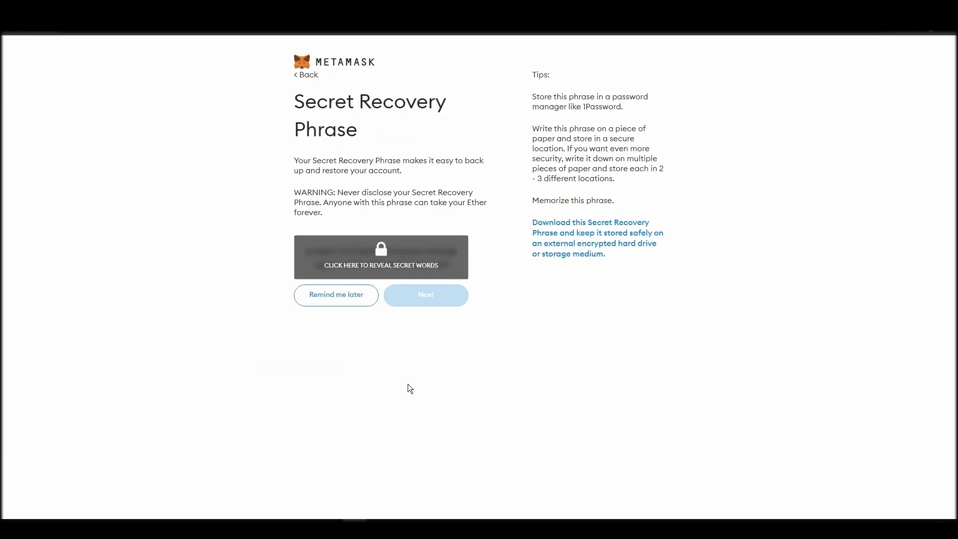
{"action": "left_click", "coordinate": [403, 260]}
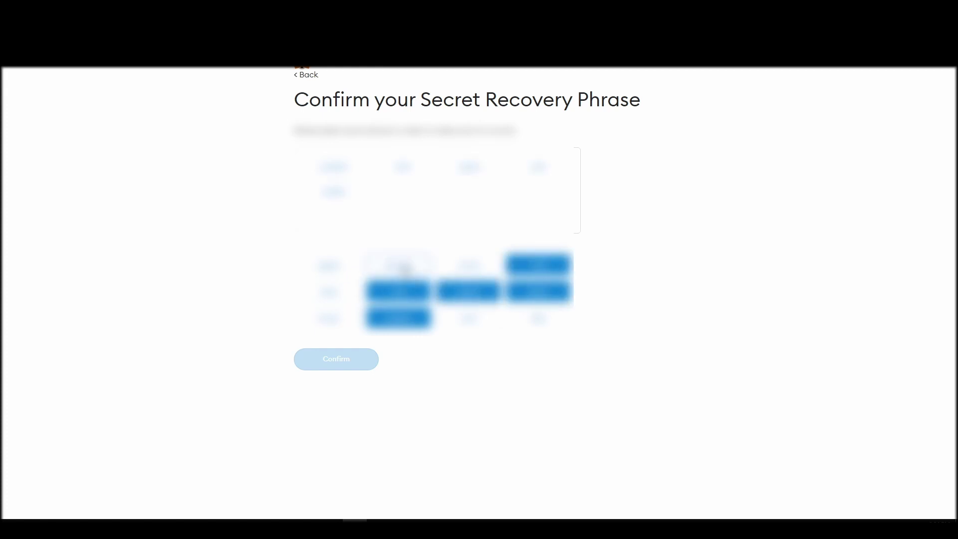
{"action": "left_click", "coordinate": [403, 267]}
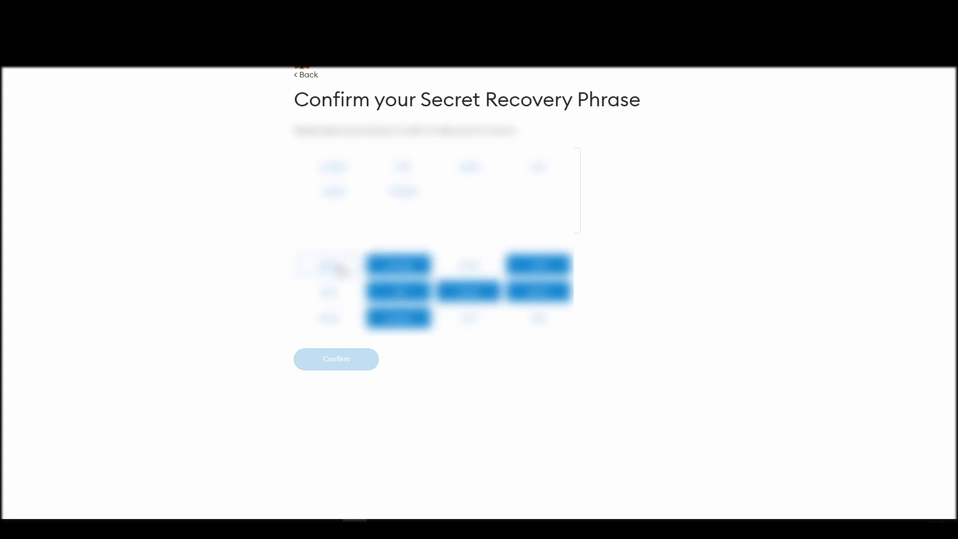
{"action": "left_click", "coordinate": [339, 268]}
{"action": "left_click", "coordinate": [480, 271]}
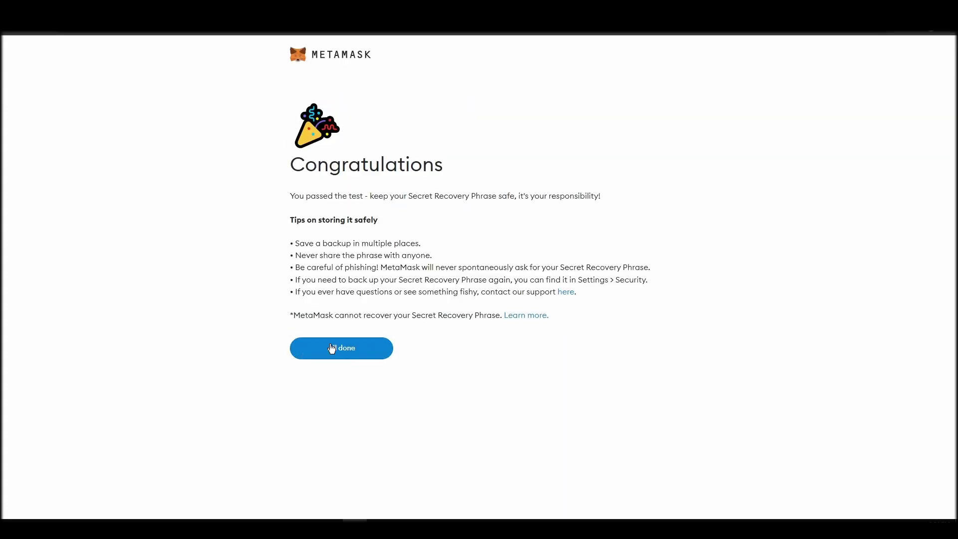
Finish wallet setup, start an ETH withdrawal in Binance and copy the Account 1 address.
{"action": "left_click", "coordinate": [357, 358]}
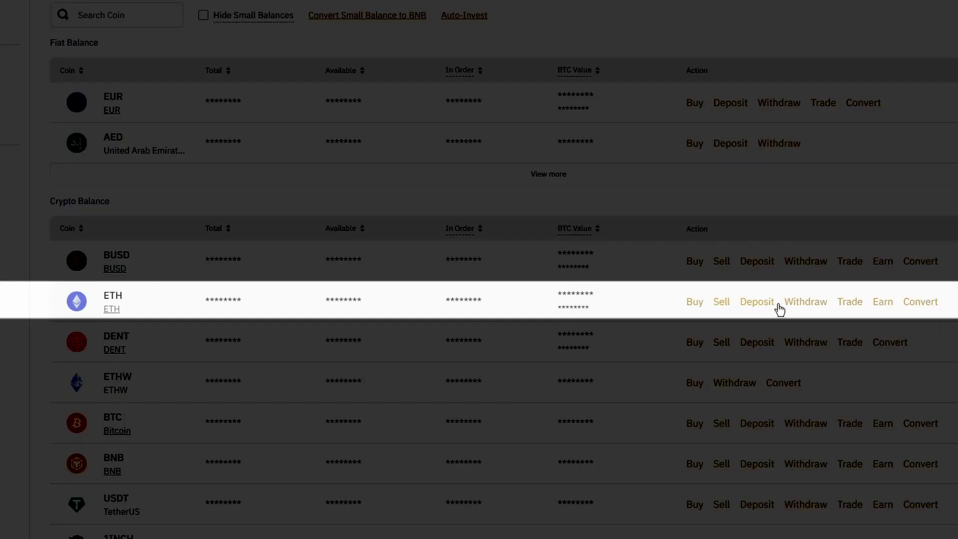
{"action": "left_click", "coordinate": [807, 302]}
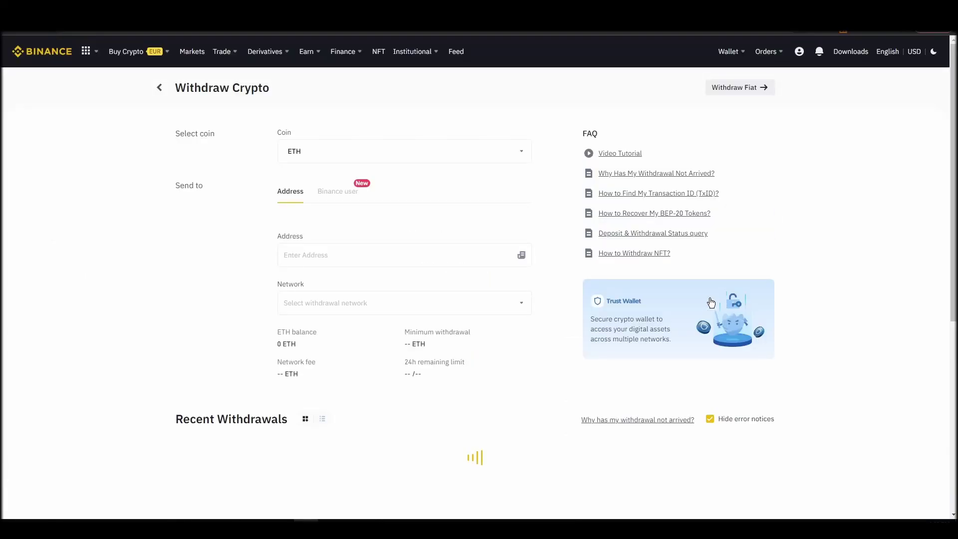
{"action": "left_click", "coordinate": [512, 336]}
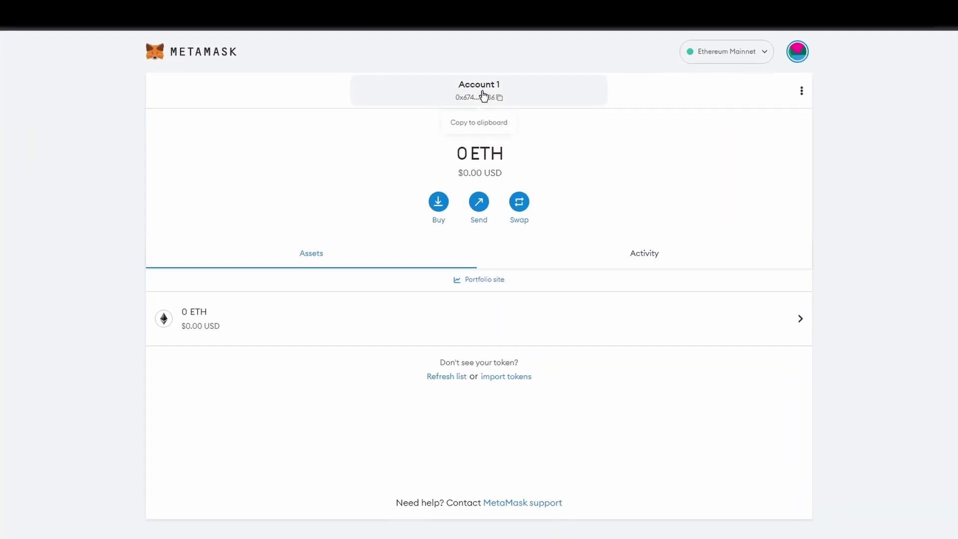
{"action": "left_click", "coordinate": [501, 94]}
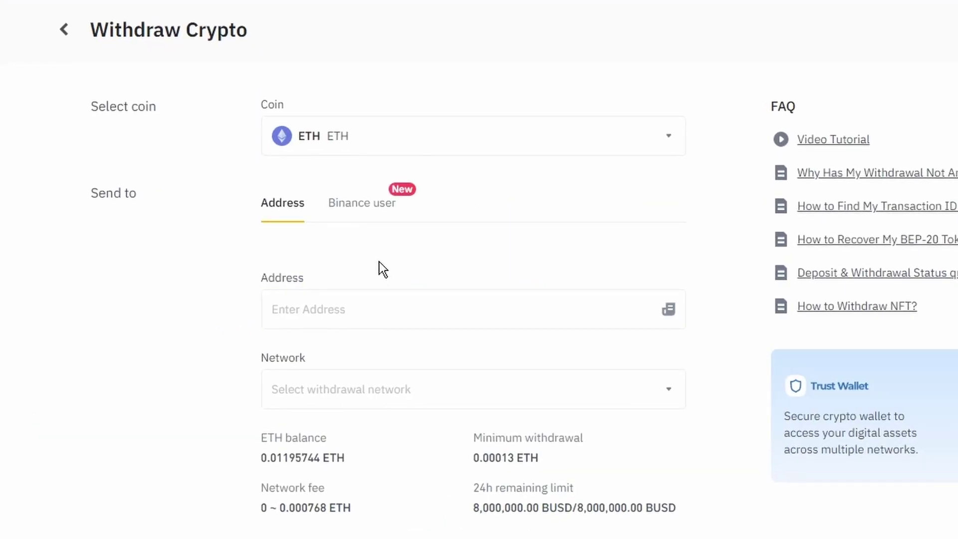
Paste the MetaMask address, choose the Ethereum (ERC20) network and the MAX amount of 0.01195744 ETH.
{"action": "left_click", "coordinate": [387, 301]}
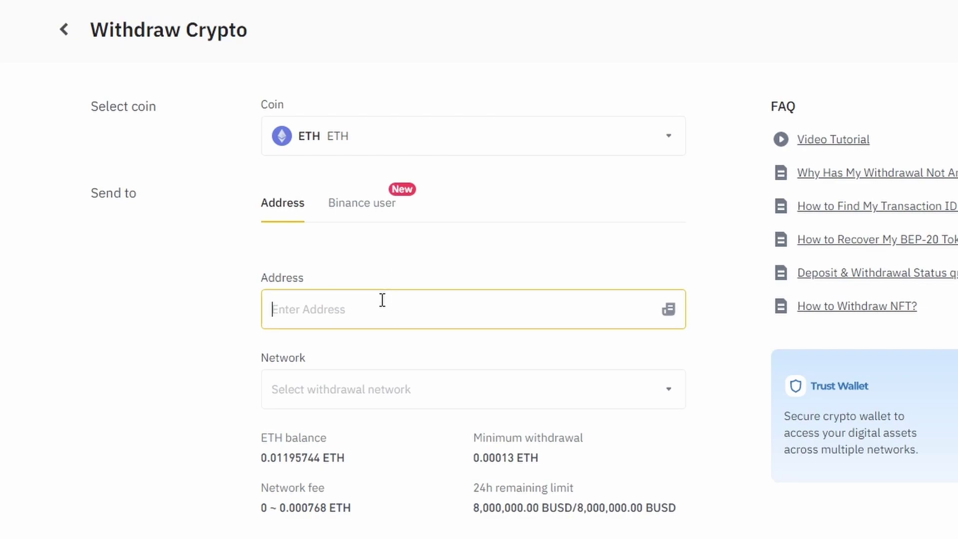
{"action": "right_click", "coordinate": [380, 301]}
{"action": "left_click", "coordinate": [432, 428]}
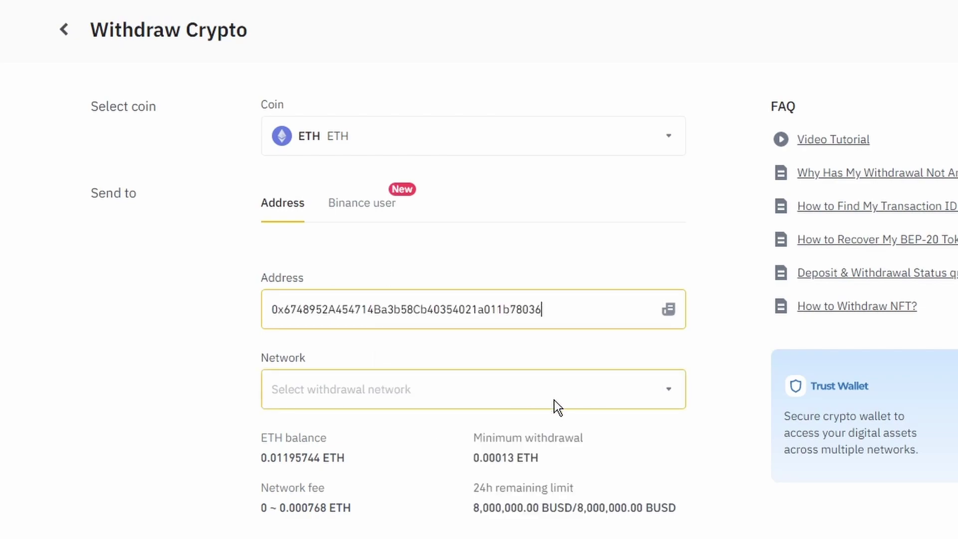
{"action": "left_click", "coordinate": [483, 395]}
{"action": "left_click", "coordinate": [564, 348]}
{"action": "left_click", "coordinate": [498, 319]}
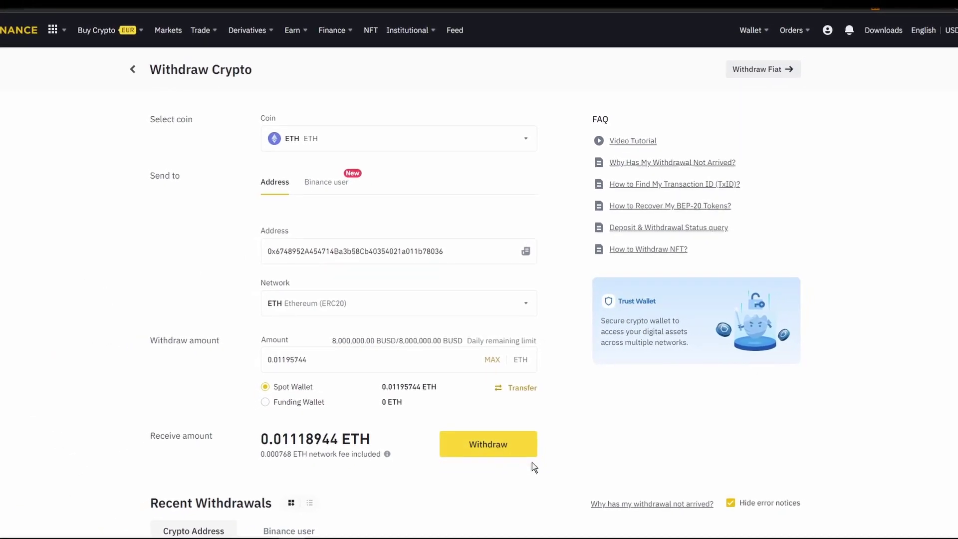
Submit the withdrawal and complete the security verification.
{"action": "left_click", "coordinate": [506, 465]}
{"action": "left_click", "coordinate": [477, 353]}
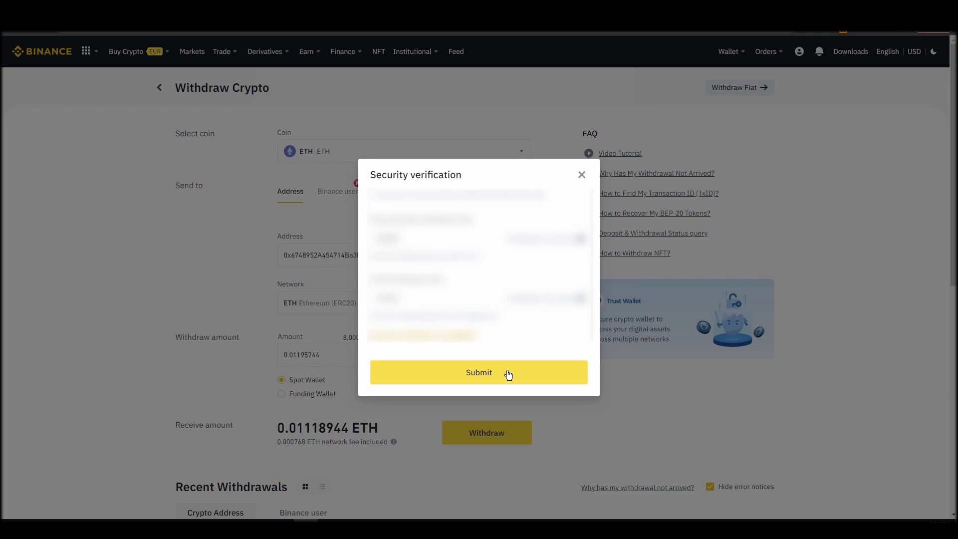
{"action": "left_click", "coordinate": [508, 373]}
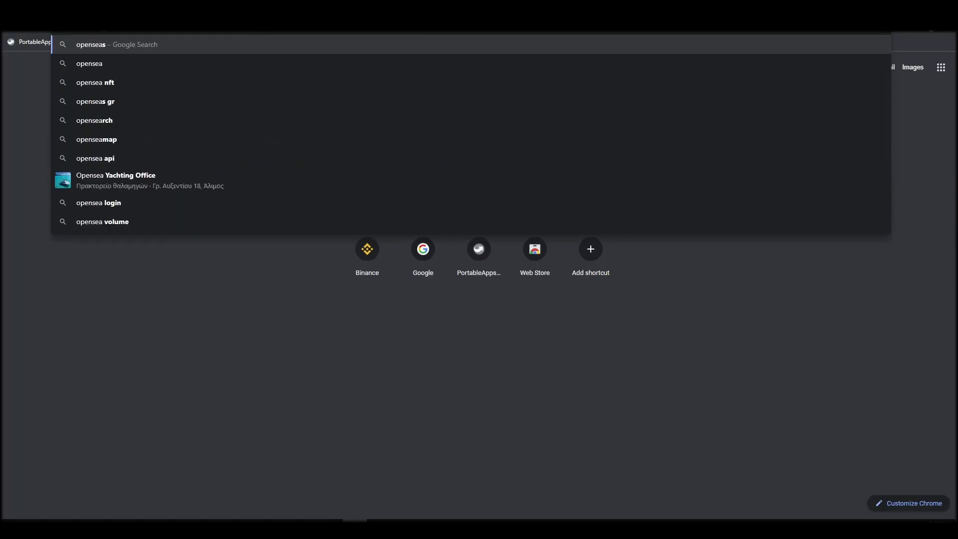
{"action": "type", "text": "com"}
Go to opensea.com and connect MetaMask Account 1 to the site.
{"action": "key", "text": "Return"}
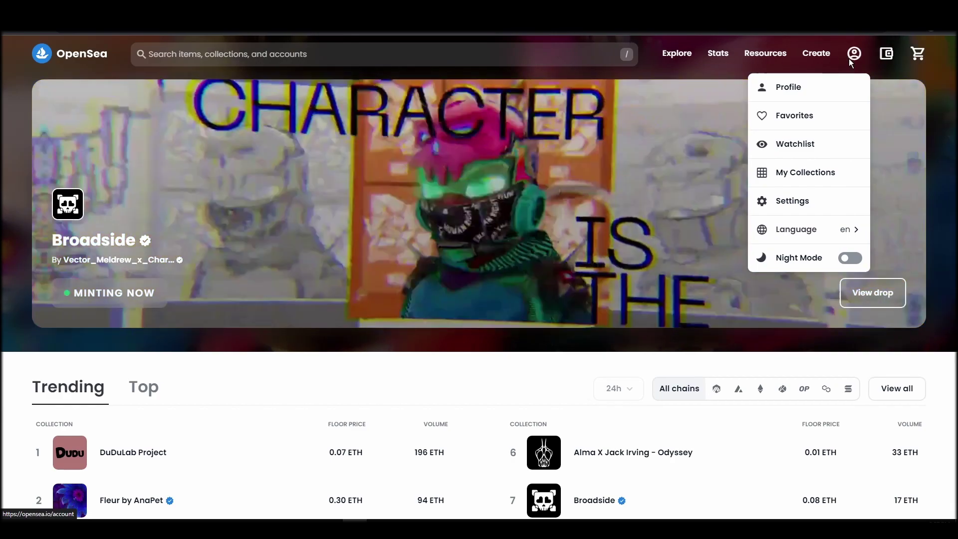
{"action": "left_click", "coordinate": [848, 58]}
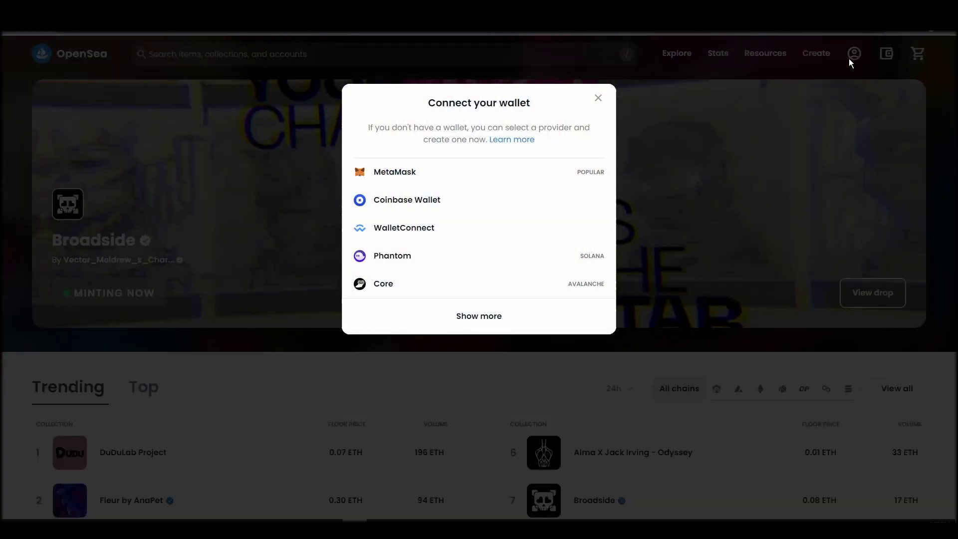
{"action": "left_click", "coordinate": [421, 172]}
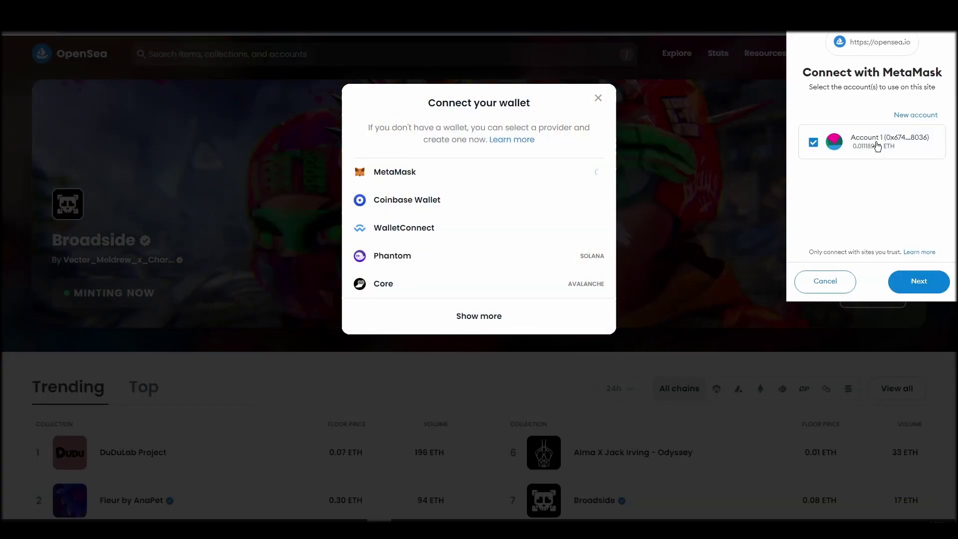
{"action": "left_click", "coordinate": [923, 281]}
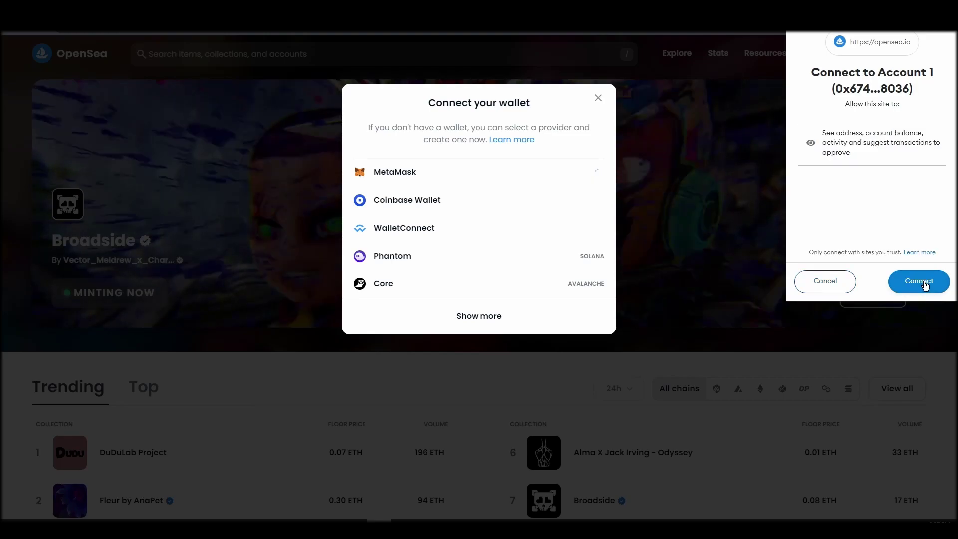
{"action": "left_click", "coordinate": [925, 282]}
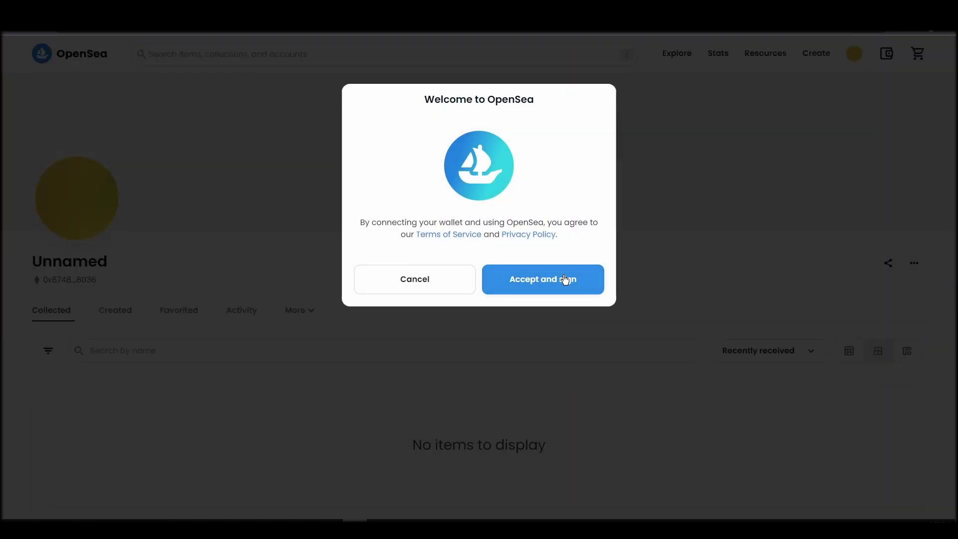
Accept OpenSea's terms and sign the welcome message in MetaMask.
{"action": "left_click", "coordinate": [565, 281]}
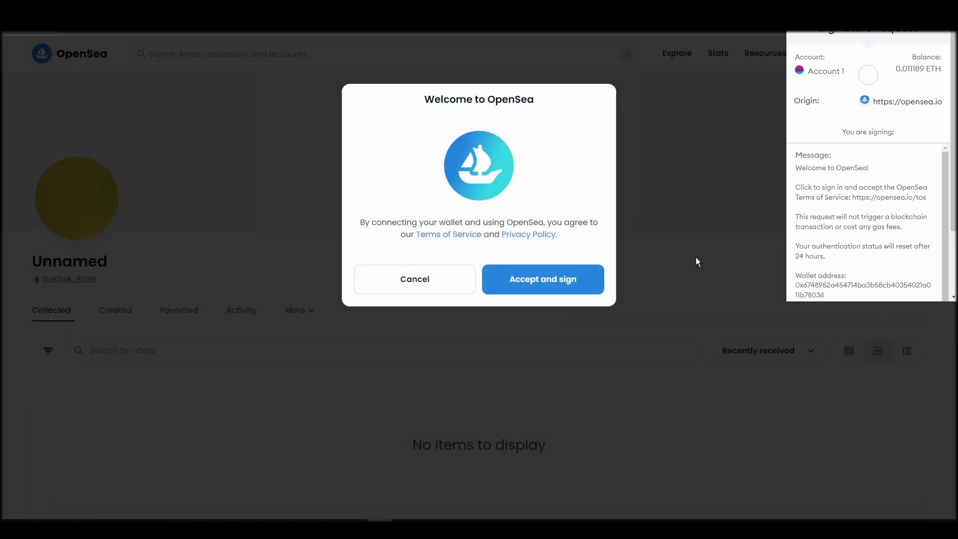
{"action": "scroll", "coordinate": [902, 222], "scroll_direction": "down", "scroll_amount": 3}
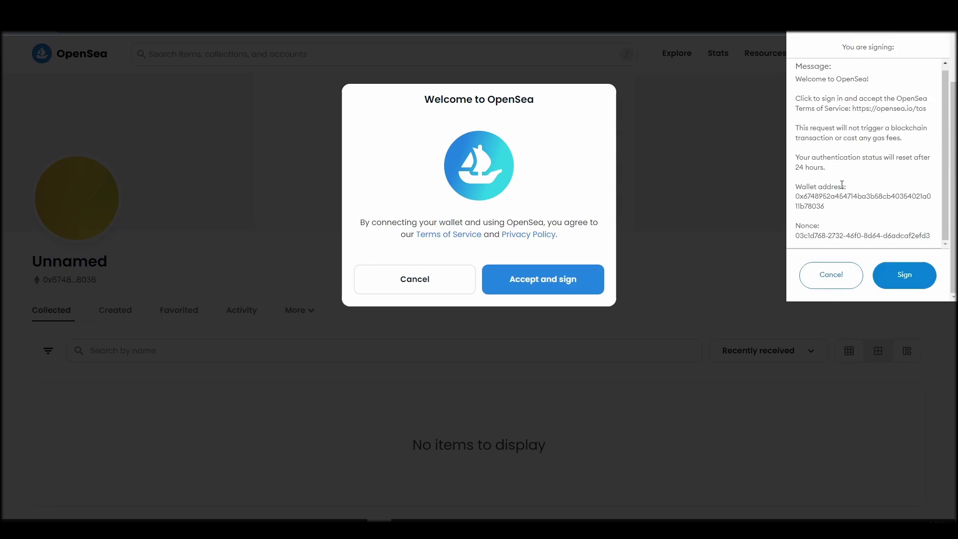
{"action": "left_click", "coordinate": [905, 274]}
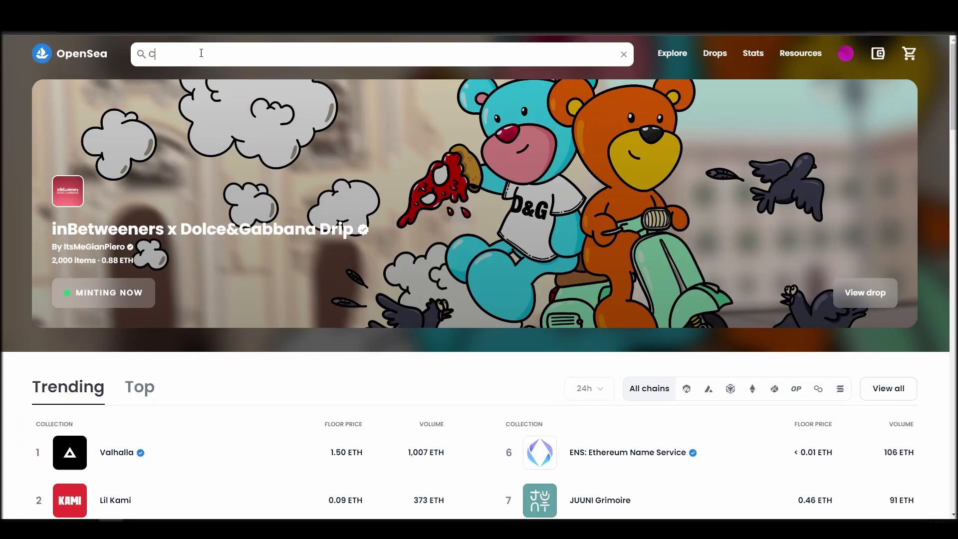
{"action": "type", "text": "oniu"}
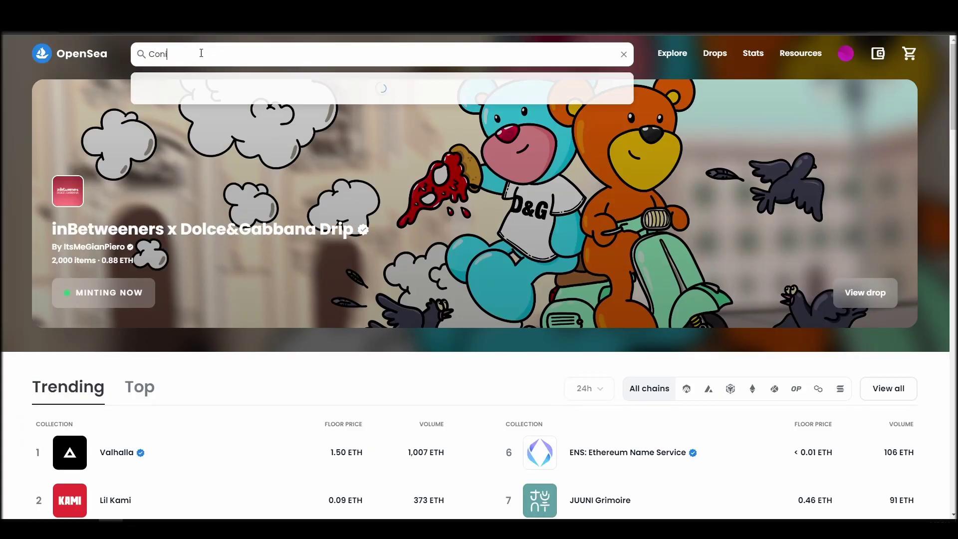
{"action": "type", "text": "n"}
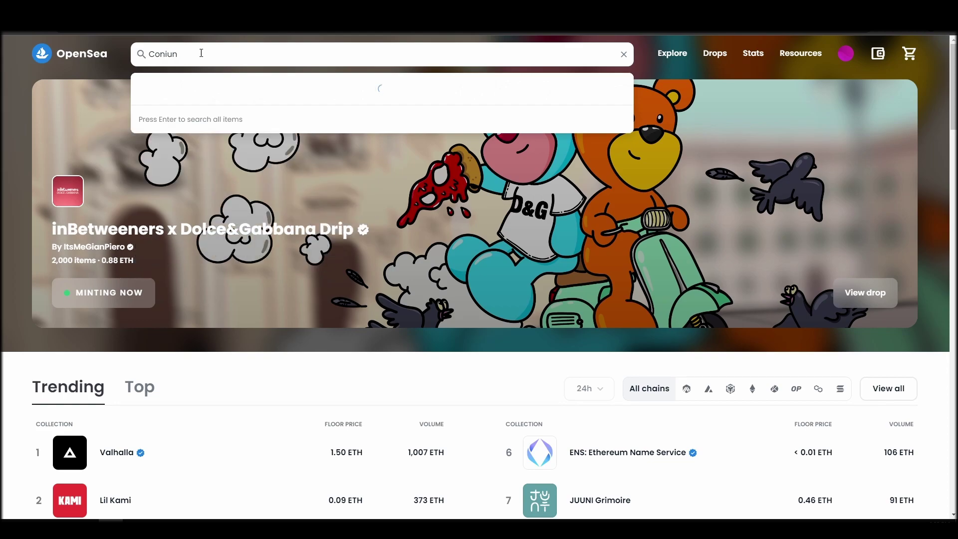
{"action": "type", "text": "Pa"}
{"action": "type", "text": "ss"}
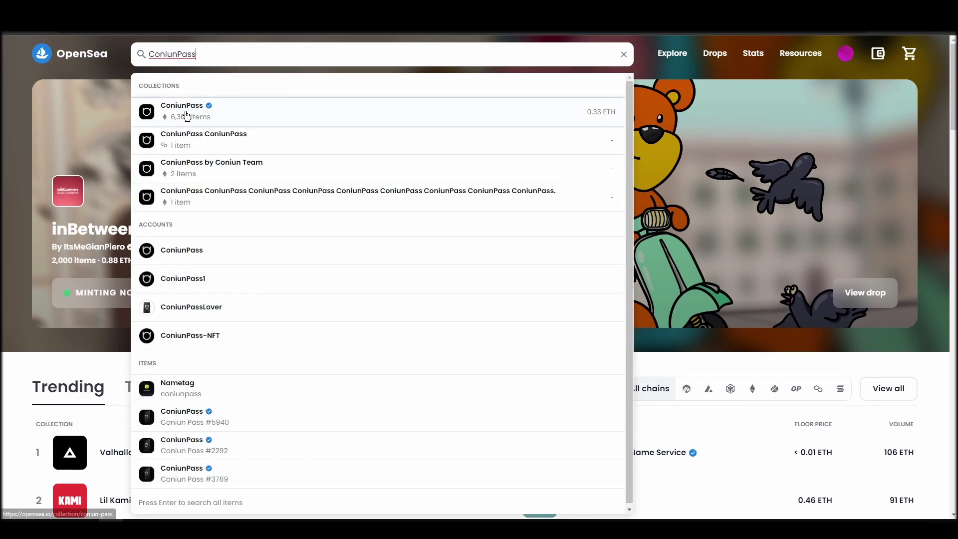
Search for ConiunPass and open the verified collection's item listing.
{"action": "left_click", "coordinate": [186, 116]}
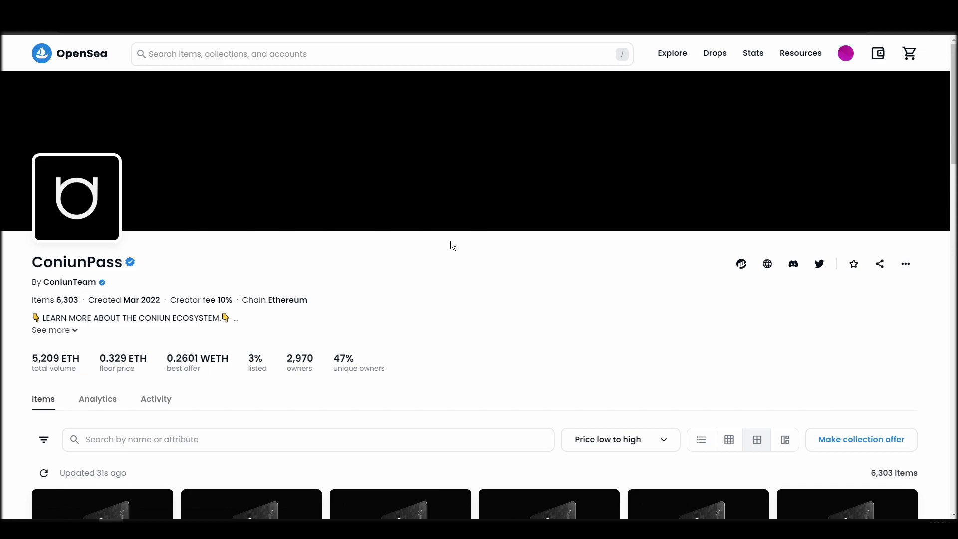
{"action": "scroll", "coordinate": [454, 251], "scroll_direction": "down", "scroll_amount": 3}
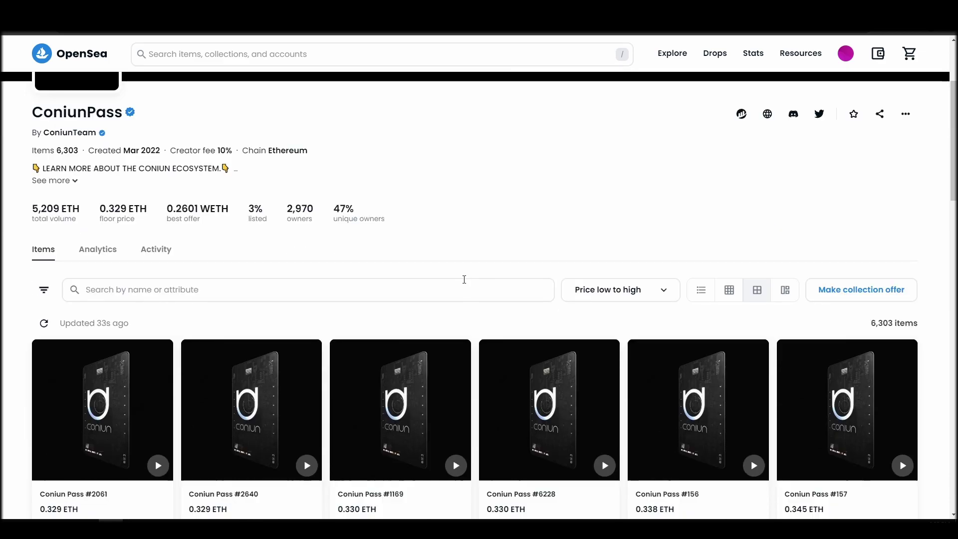
{"action": "scroll", "coordinate": [465, 279], "scroll_direction": "down", "scroll_amount": 2}
{"action": "scroll", "coordinate": [454, 256], "scroll_direction": "down", "scroll_amount": 1}
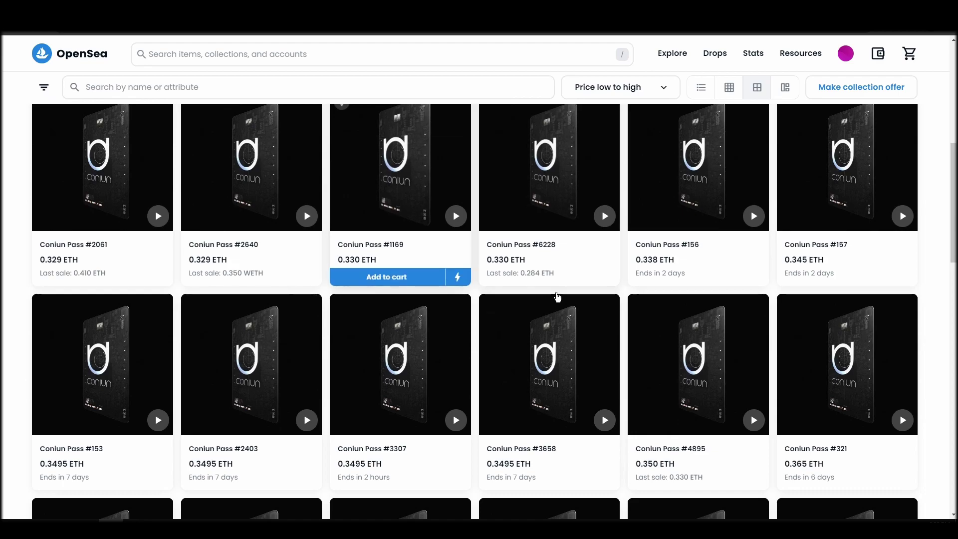
{"action": "scroll", "coordinate": [557, 292], "scroll_direction": "down", "scroll_amount": 3}
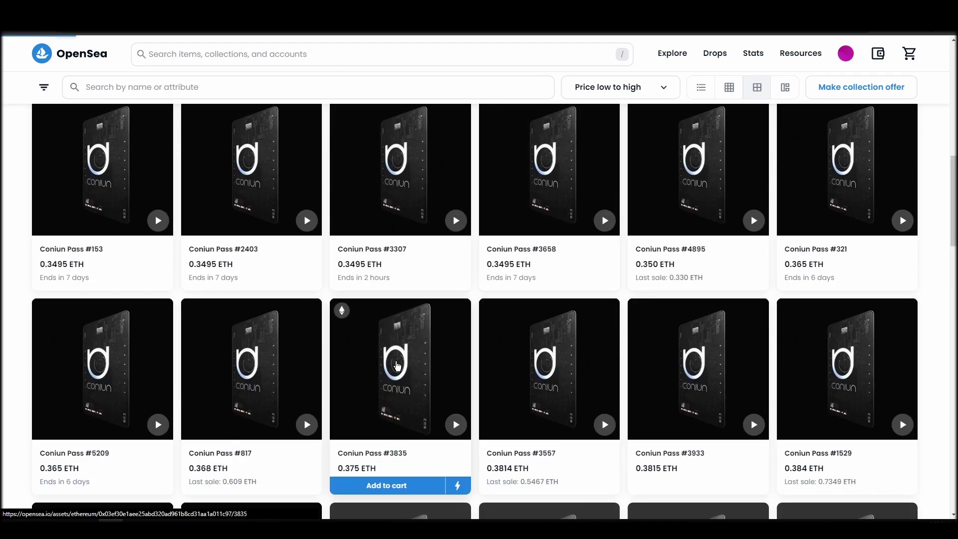
Add Coniun Pass #3835 at 0.375 ETH to the cart and start completing the purchase.
{"action": "left_click", "coordinate": [400, 365]}
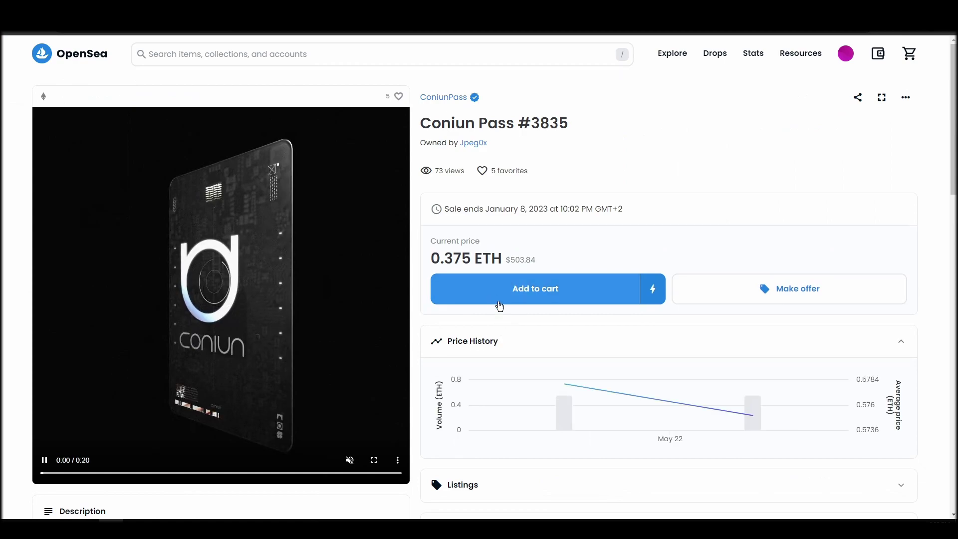
{"action": "left_click", "coordinate": [529, 287]}
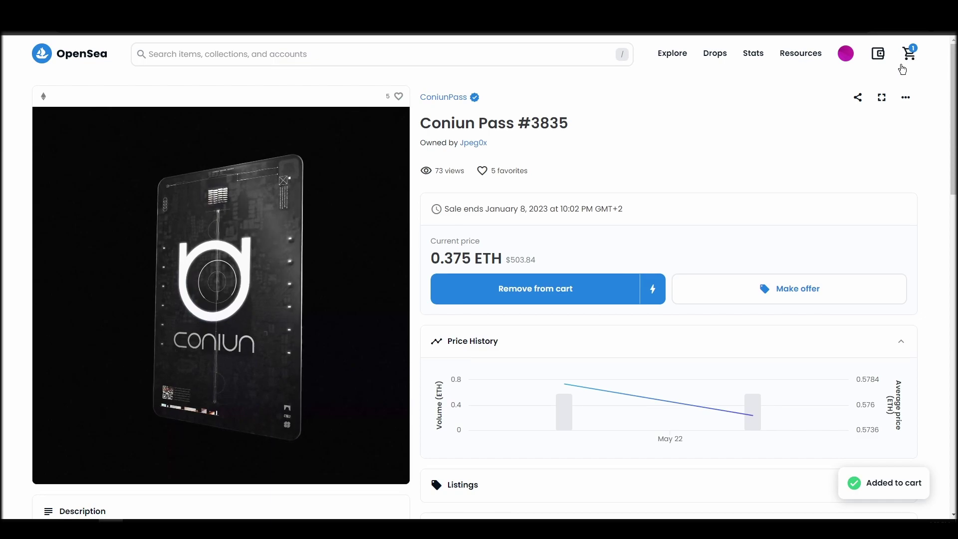
{"action": "left_click", "coordinate": [911, 51]}
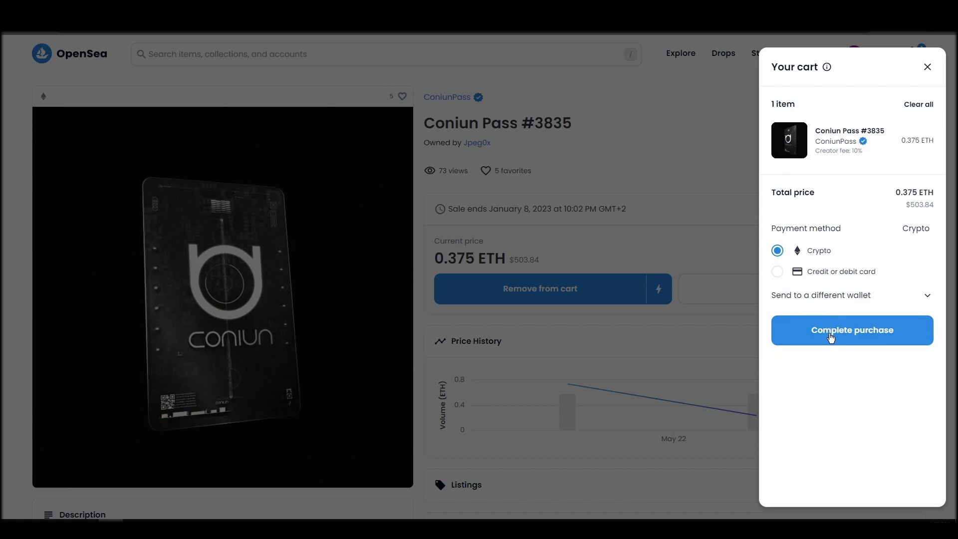
{"action": "left_click", "coordinate": [836, 333]}
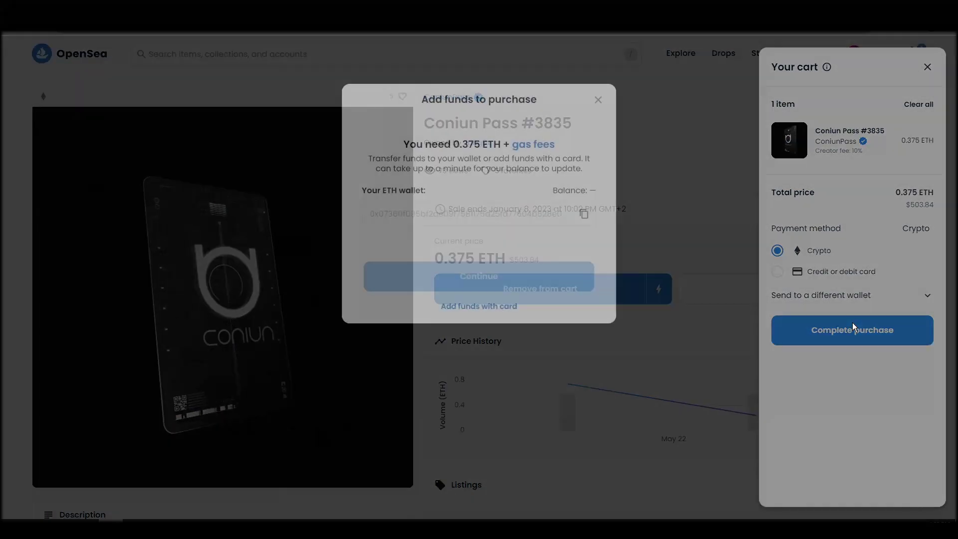